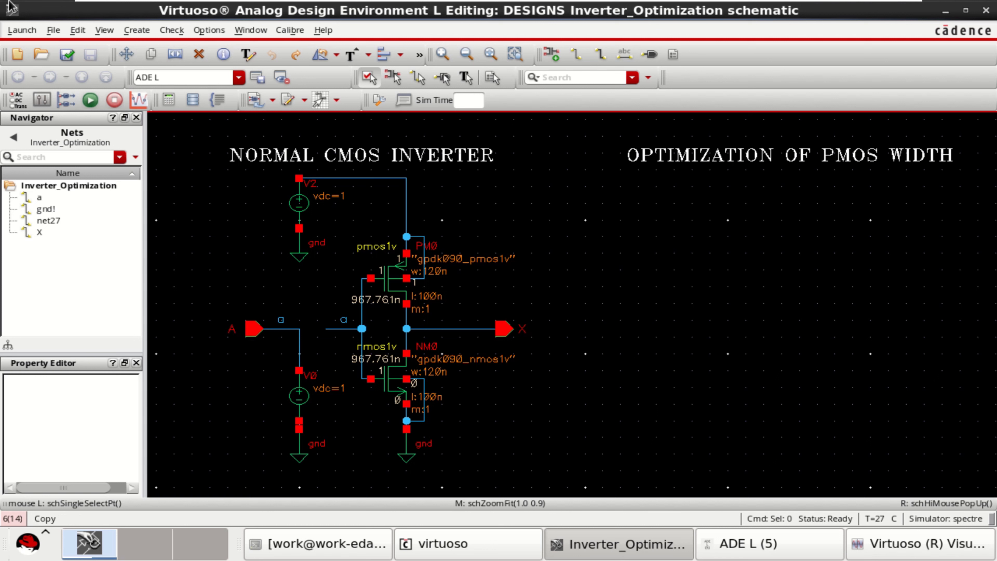
Open the Launch tool list and dismiss it without launching anything.
click(30, 33)
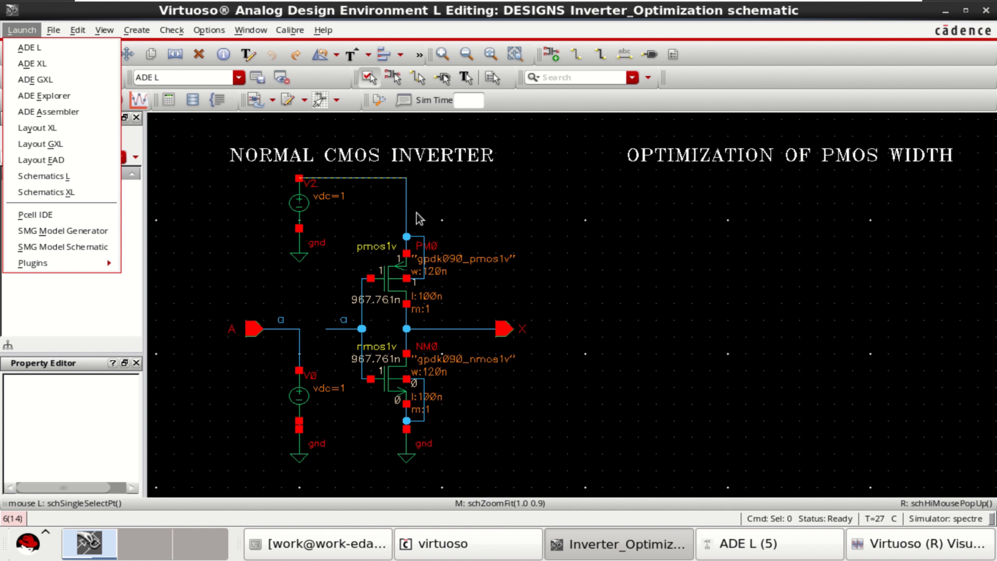
click(644, 275)
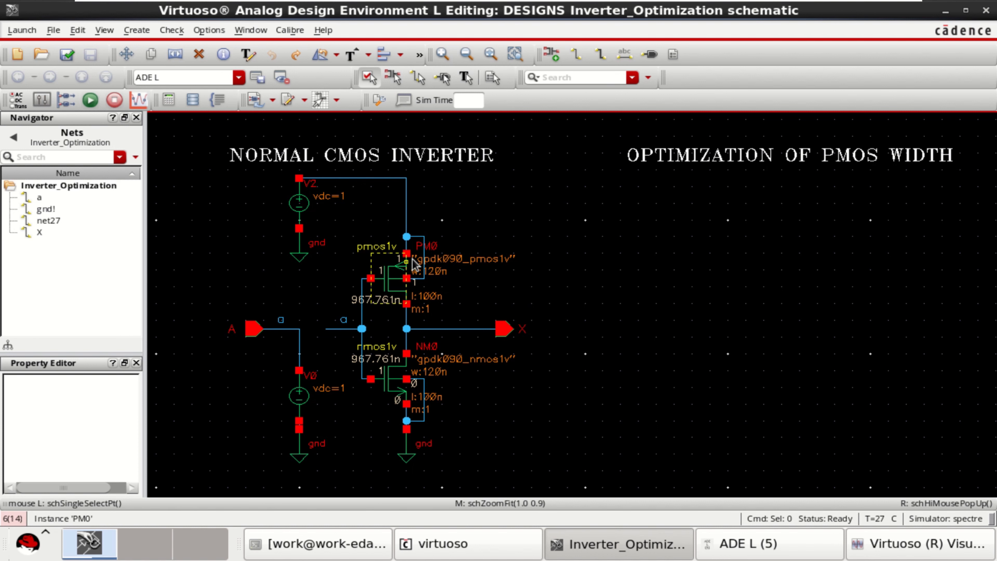
Minimize ADE L, bring up the DC response plot, and read marker M2 on /a at 500.0 mV.
click(787, 544)
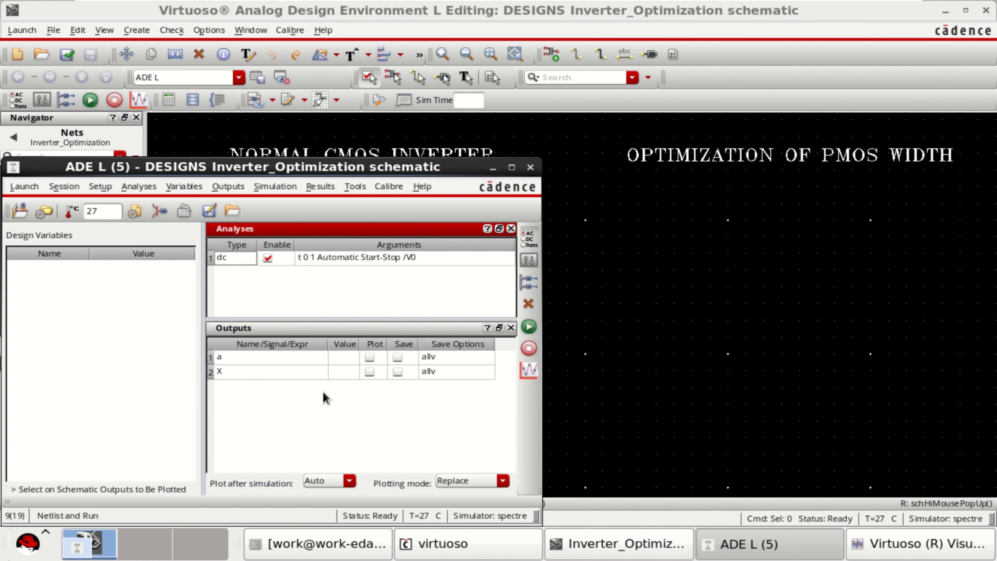
click(493, 167)
click(902, 551)
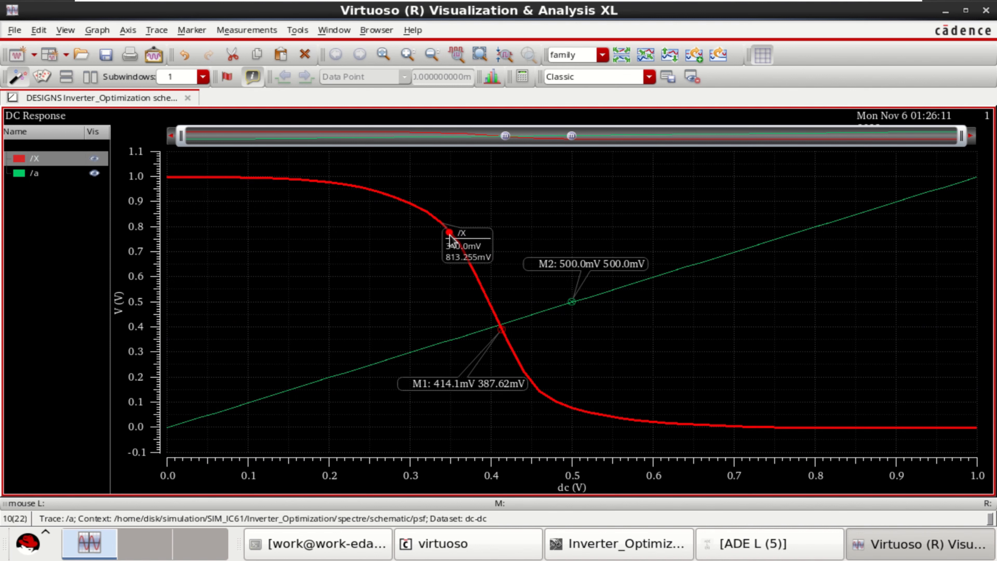
click(574, 299)
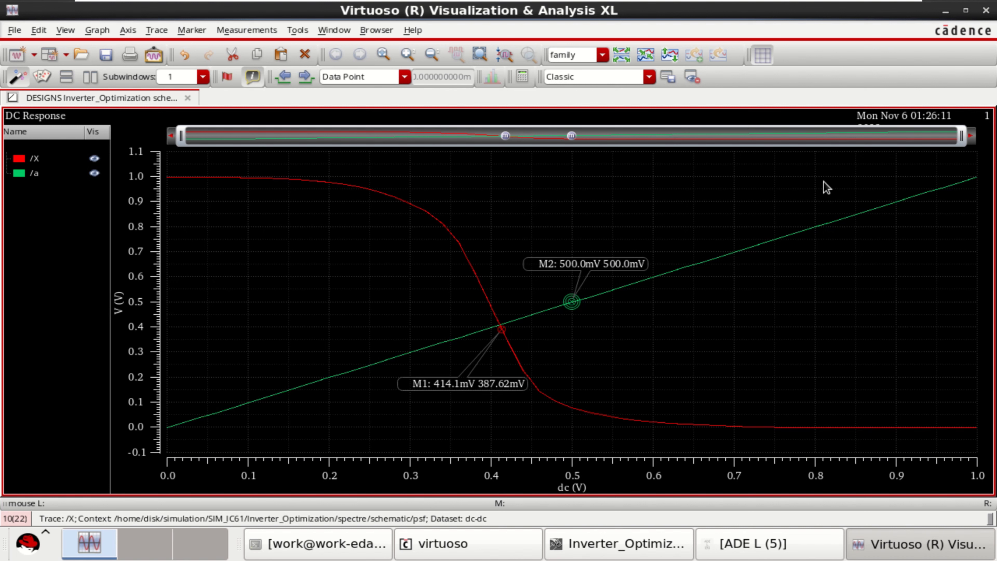
Close the waveform viewer and the ADE L simulation window.
click(986, 11)
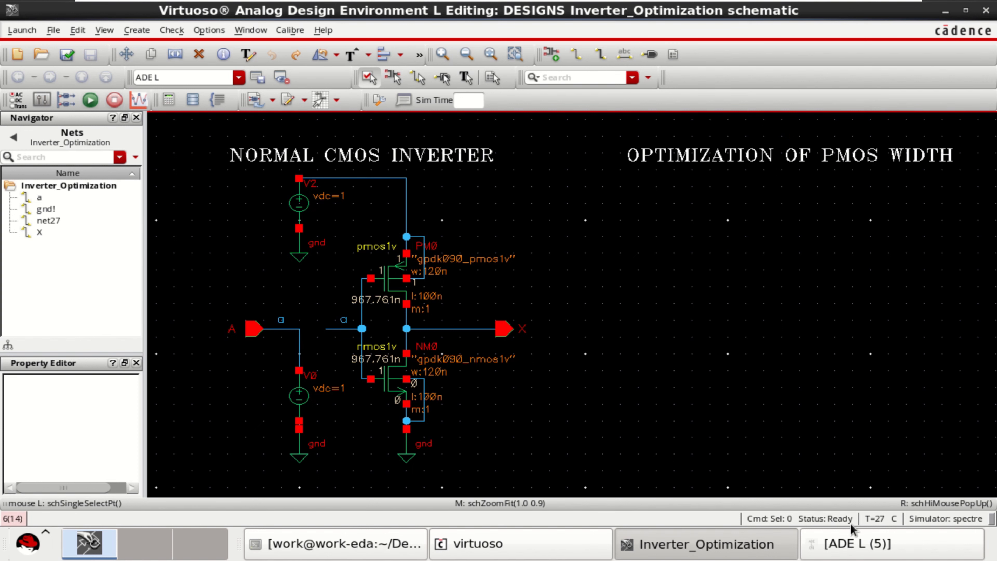
click(853, 537)
click(530, 167)
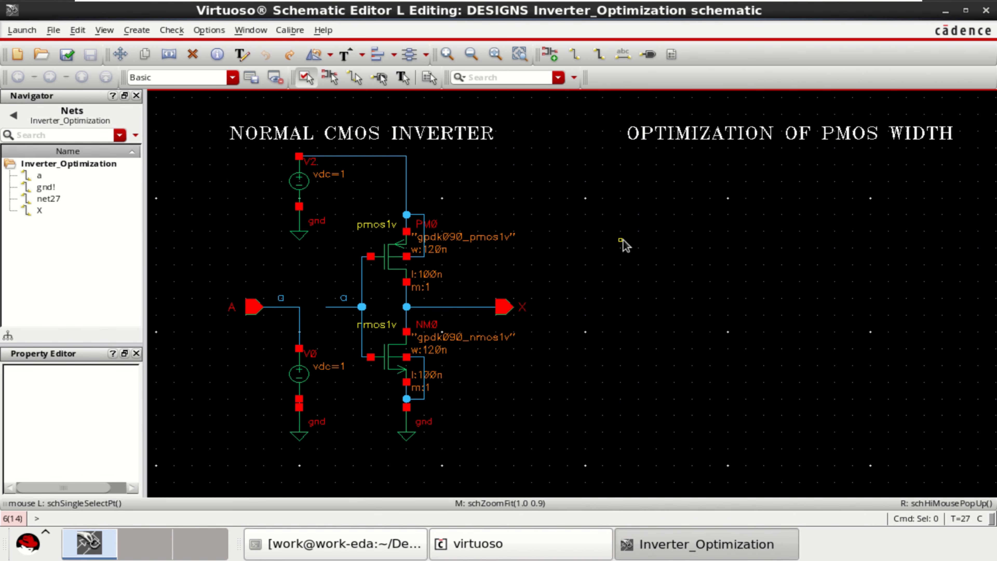
Copy the whole inverter circuit and place it under OPTIMIZATION OF PMOS WIDTH.
drag(272, 148, 551, 460)
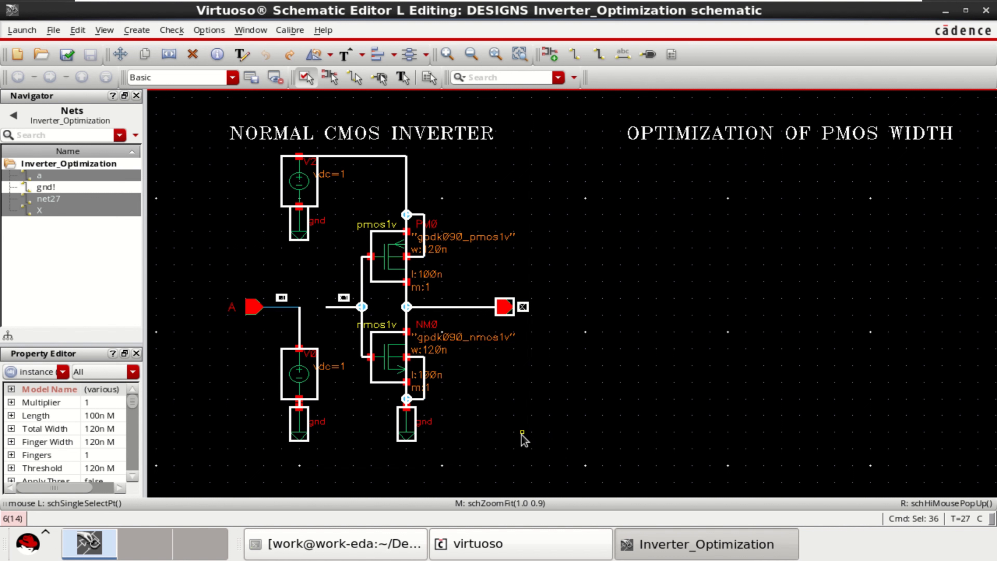
key(c)
click(391, 355)
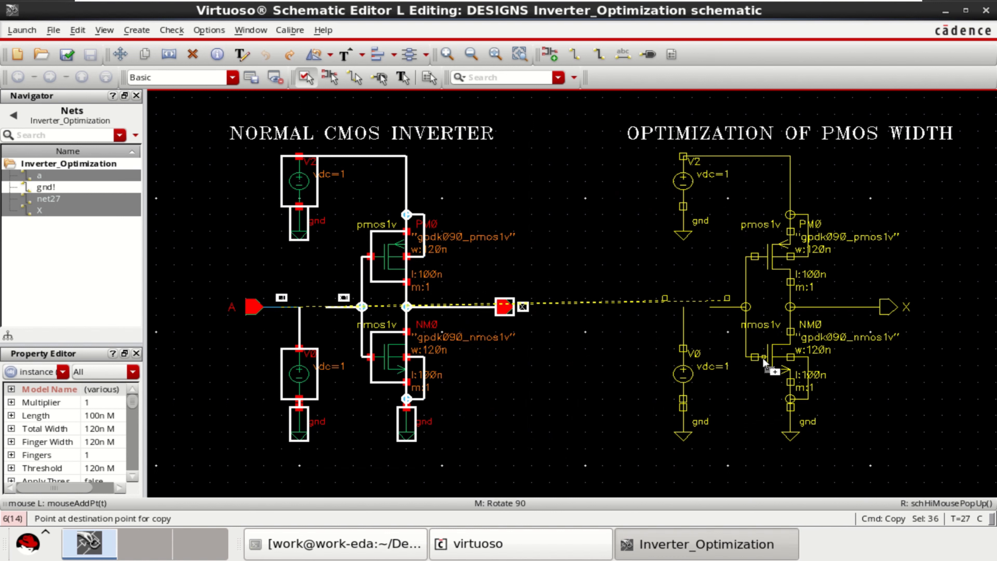
click(764, 361)
Delete the copied inverter's input source and its wiring.
click(628, 286)
drag(629, 281, 710, 474)
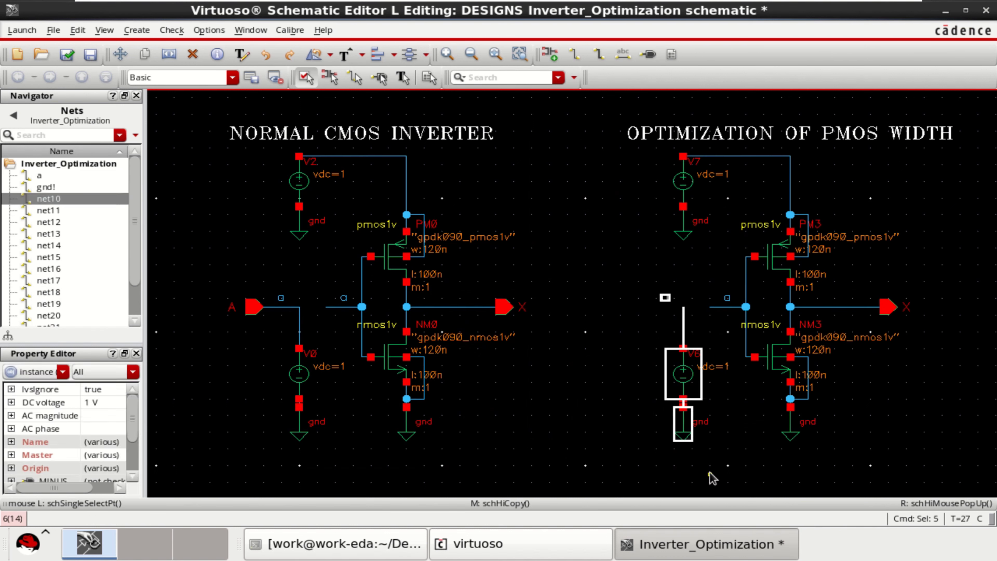
key(Delete)
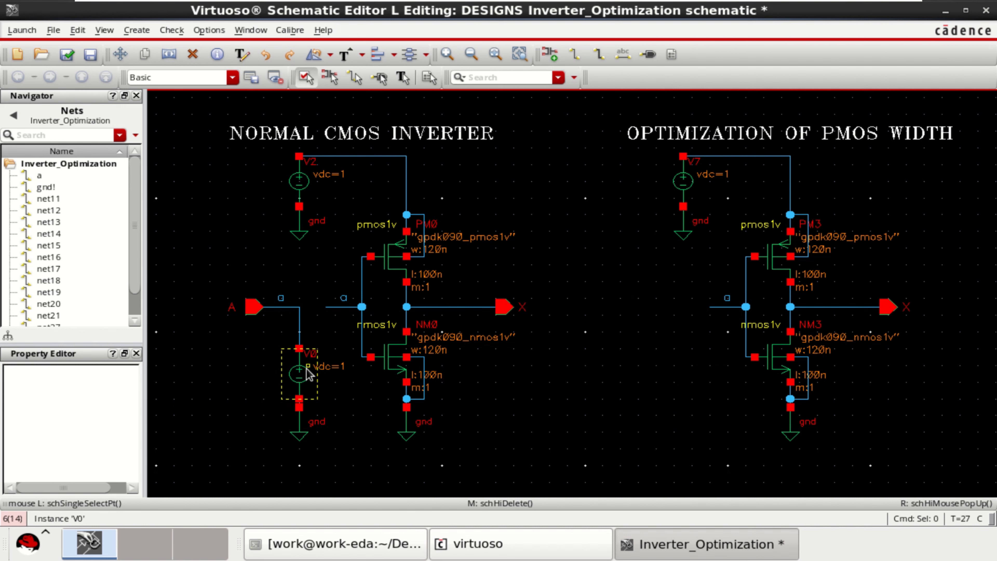
click(69, 54)
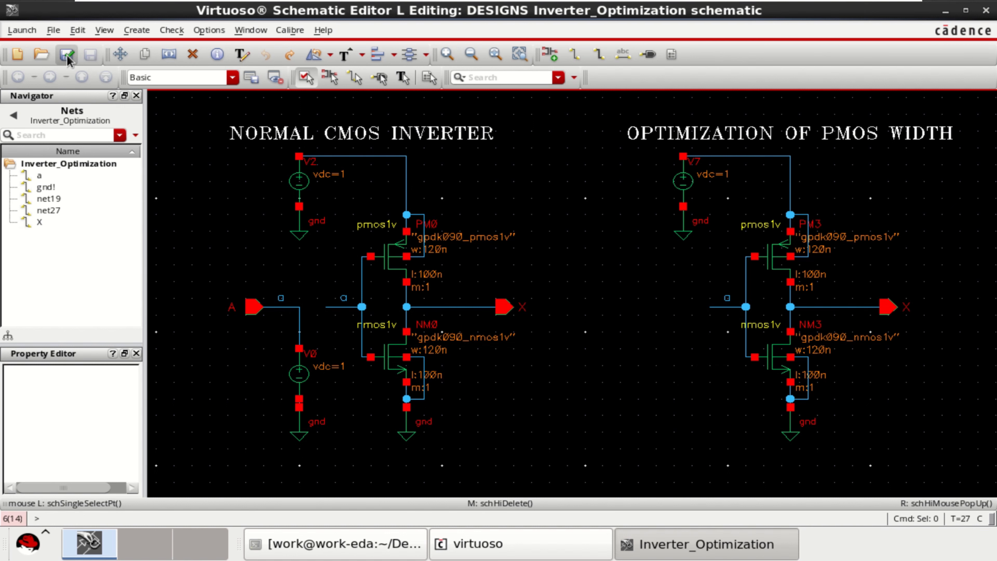
click(101, 30)
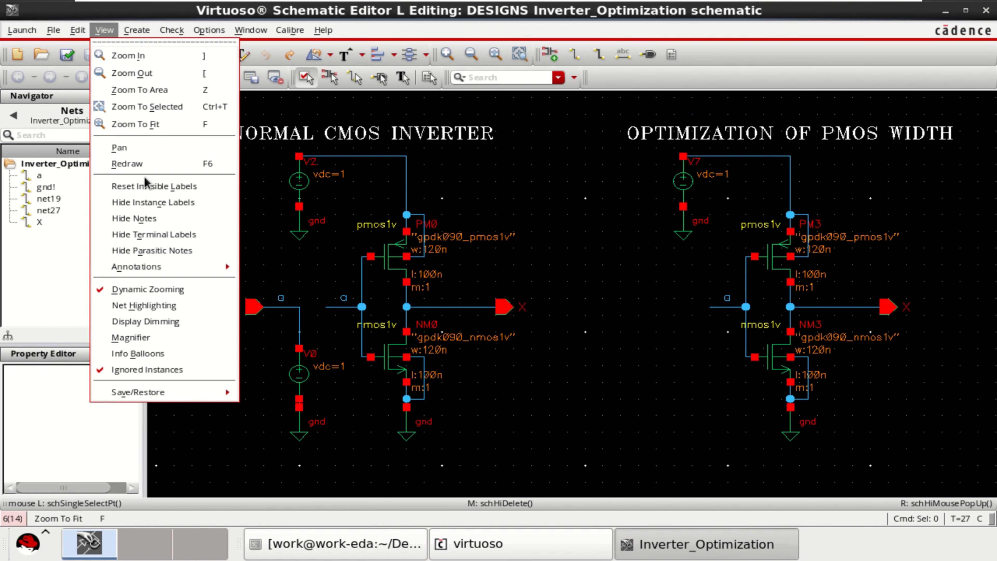
click(169, 305)
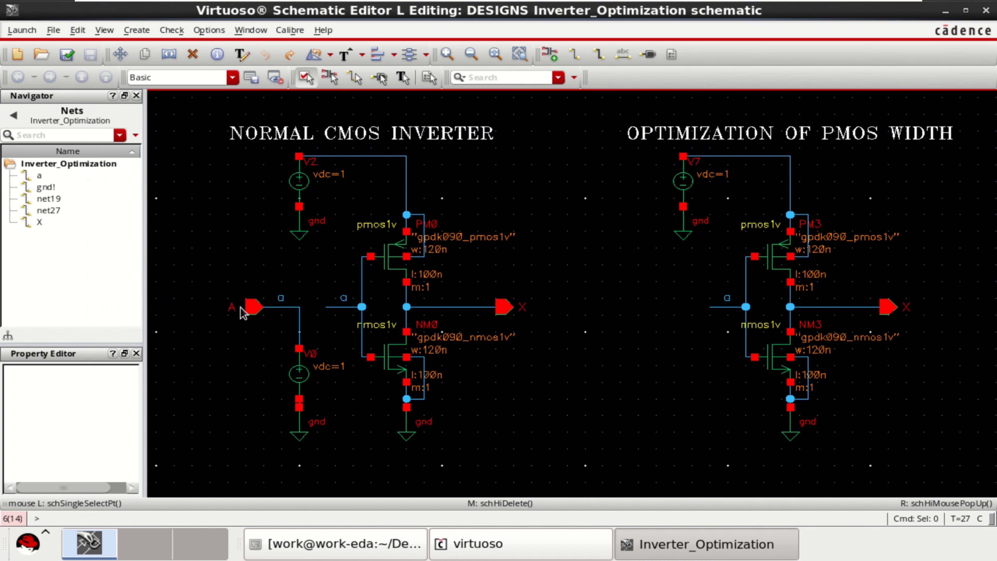
click(288, 309)
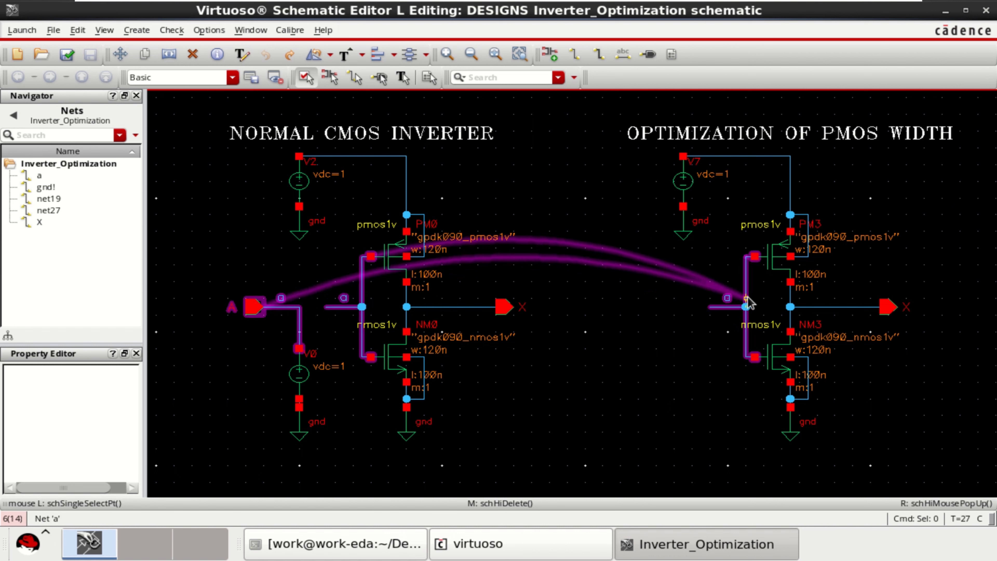
click(73, 60)
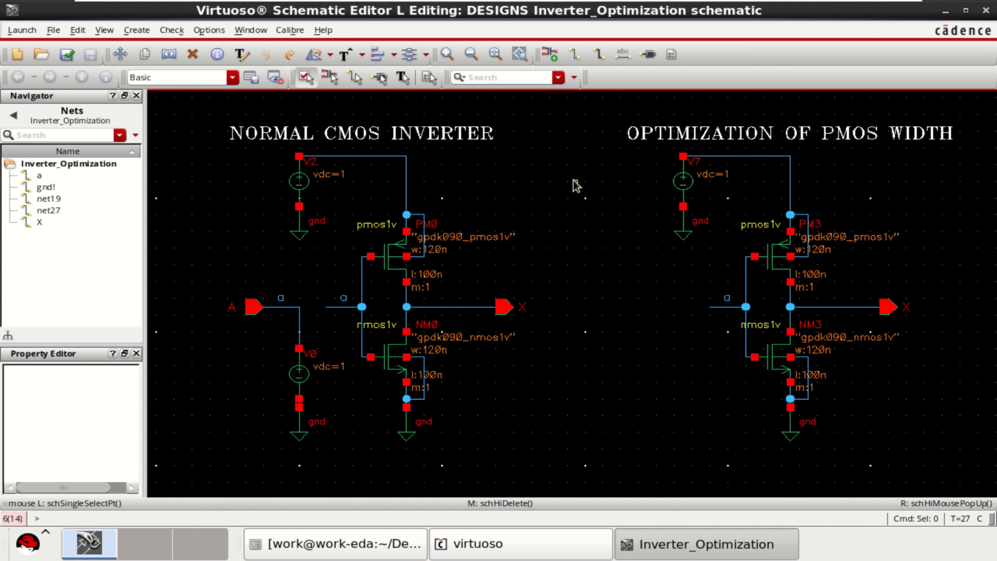
Launch ADE Assembler and create a new 'maestro' view for Inverter_Optimization.
click(23, 30)
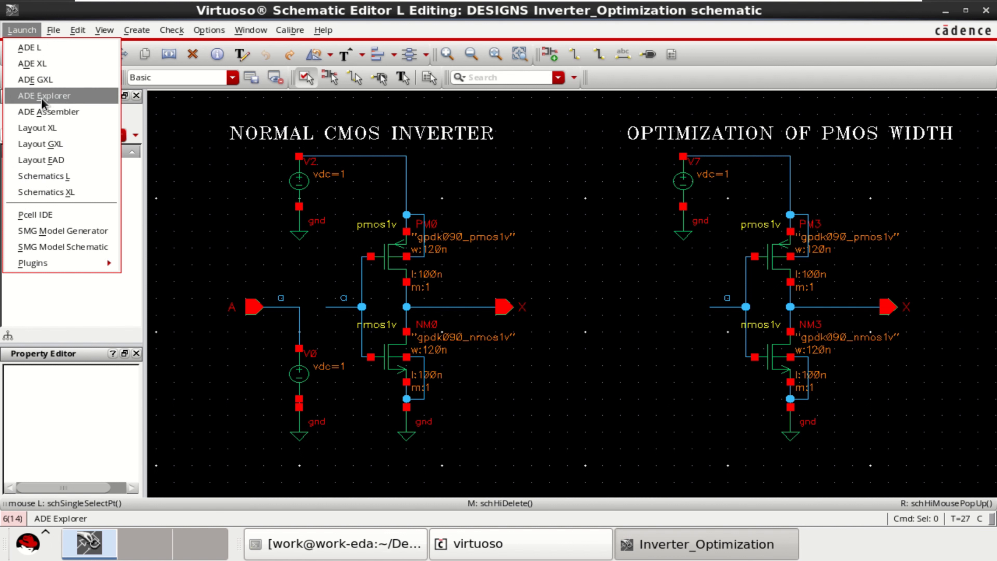
click(72, 113)
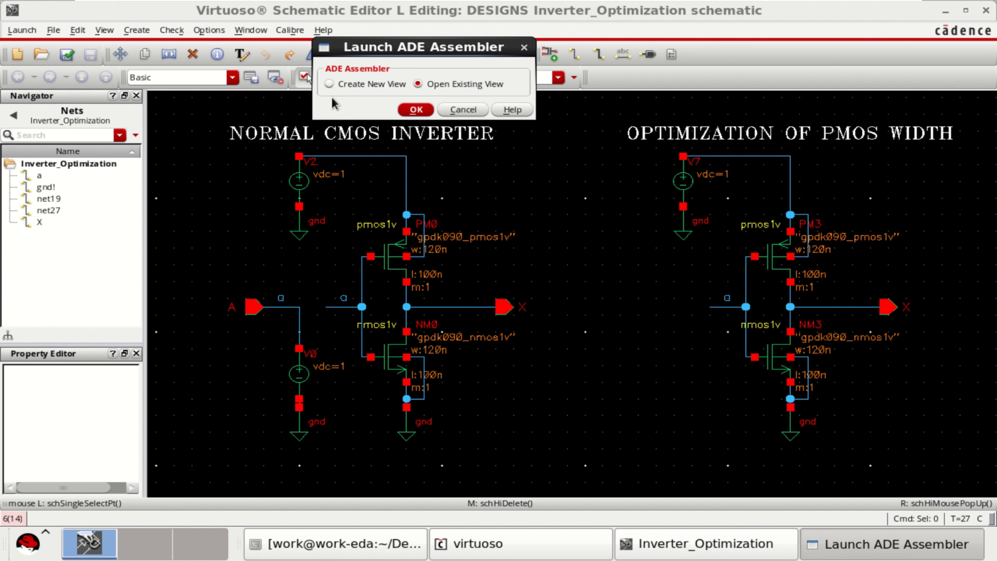
click(361, 85)
click(416, 110)
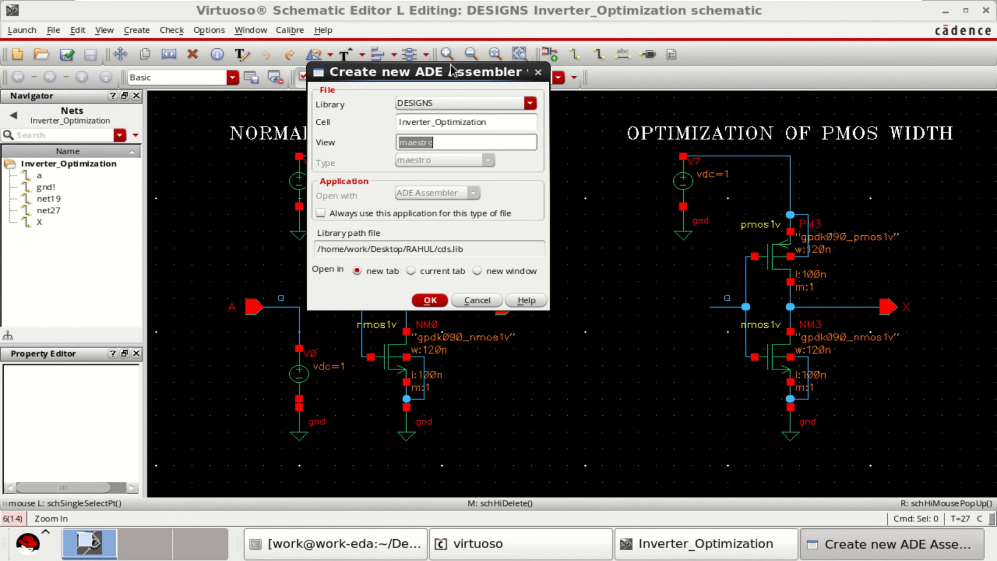
drag(452, 71, 486, 127)
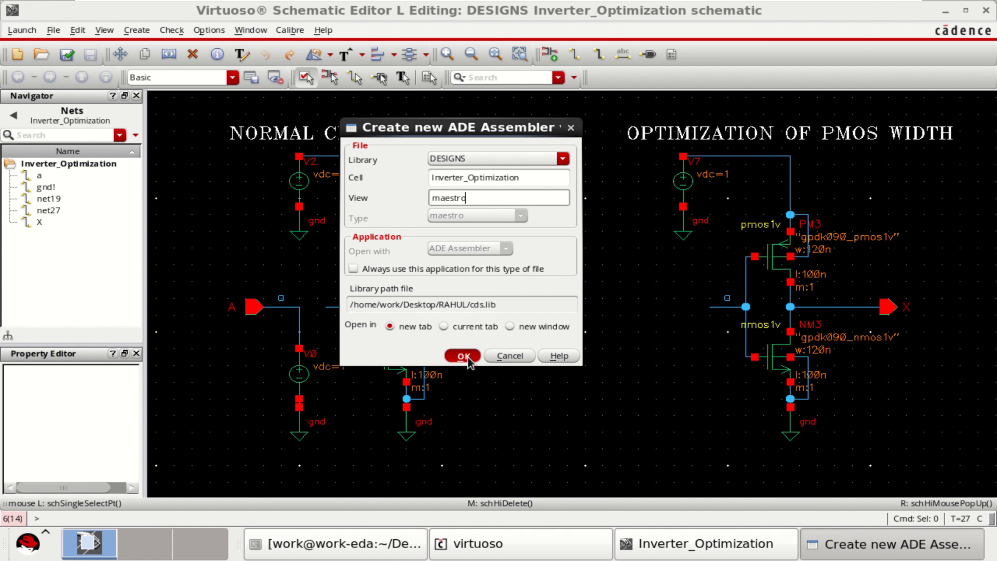
click(462, 356)
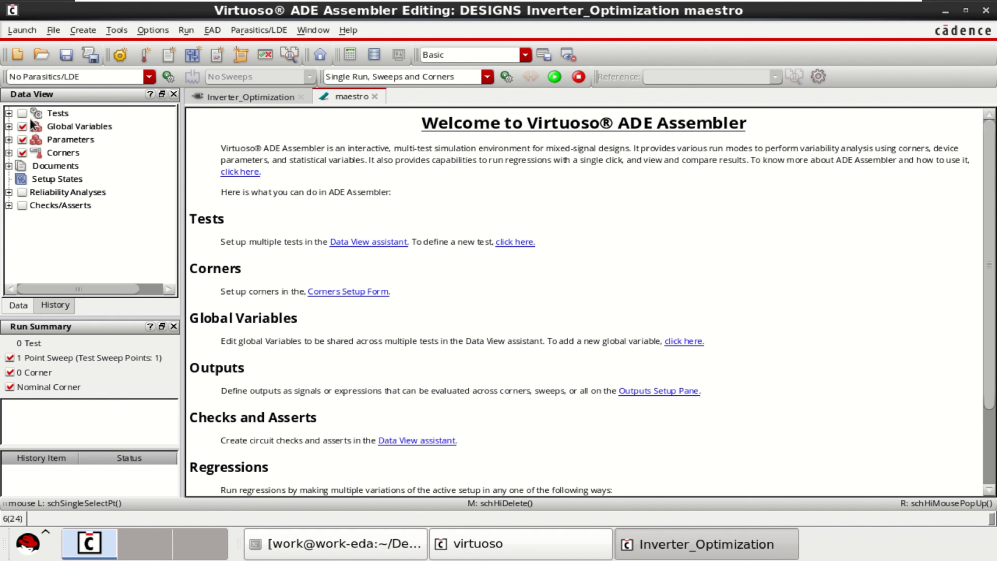
Add a test using the DESIGNS / Inverter_Optimization / schematic design.
click(8, 113)
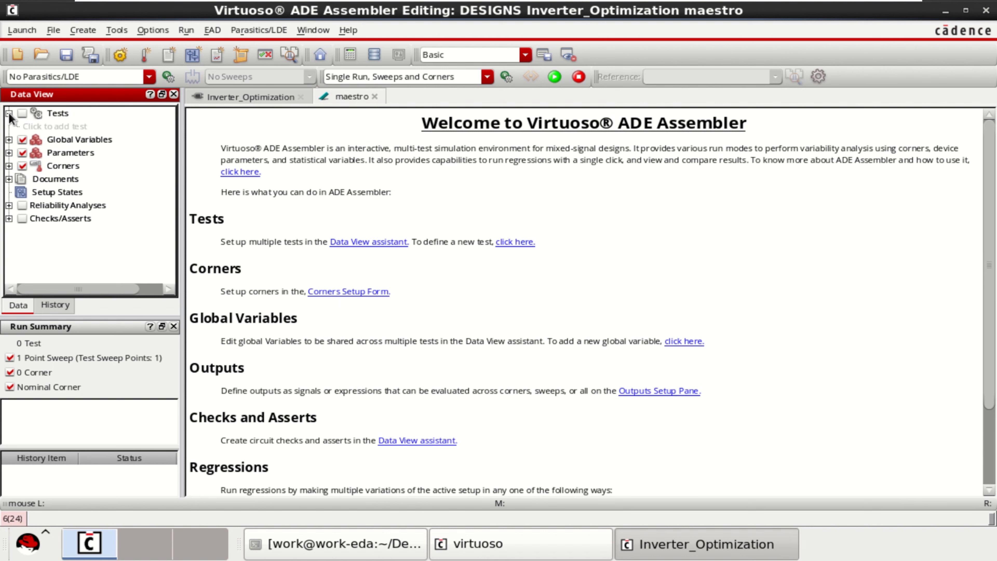
click(64, 126)
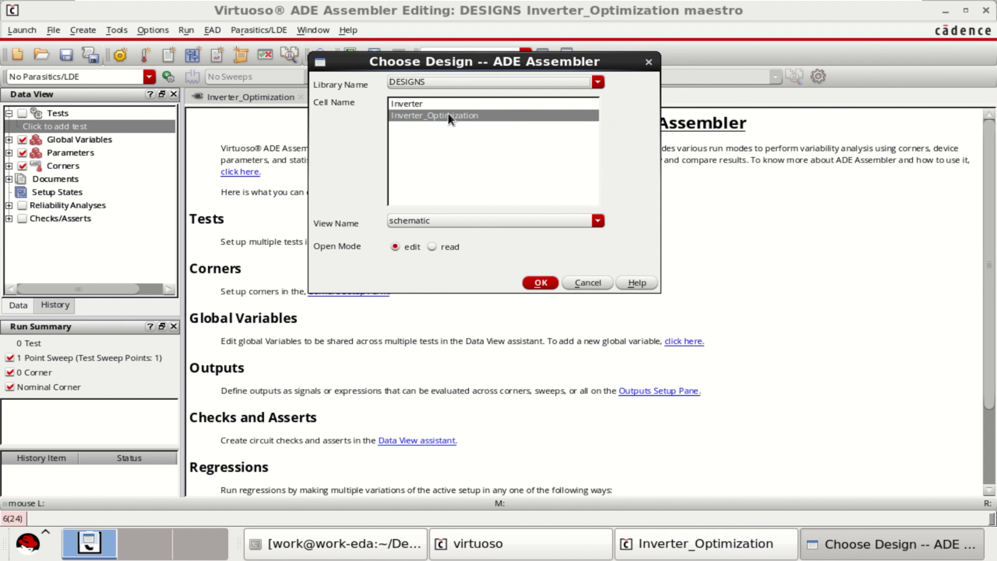
click(540, 283)
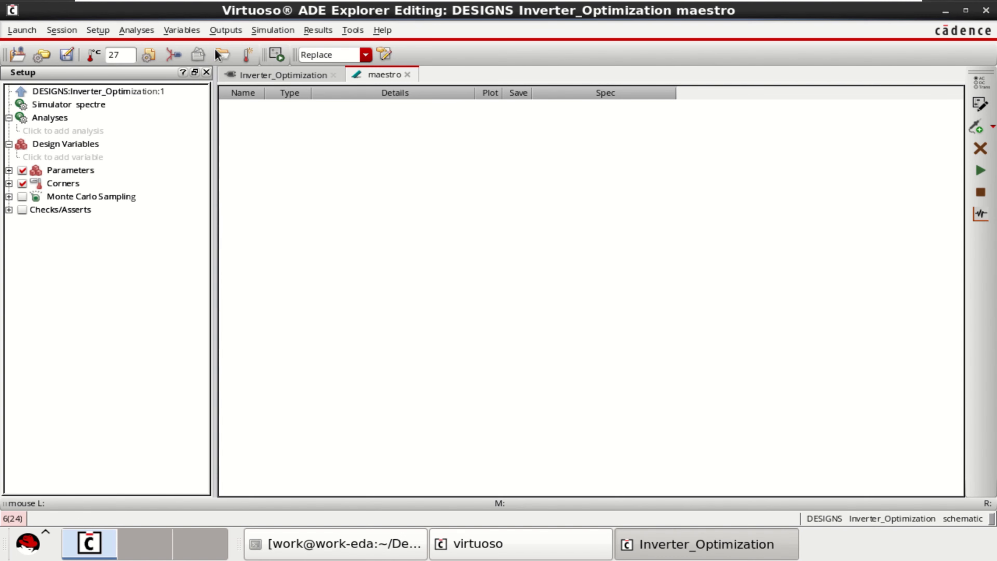
mouse_move(21, 97)
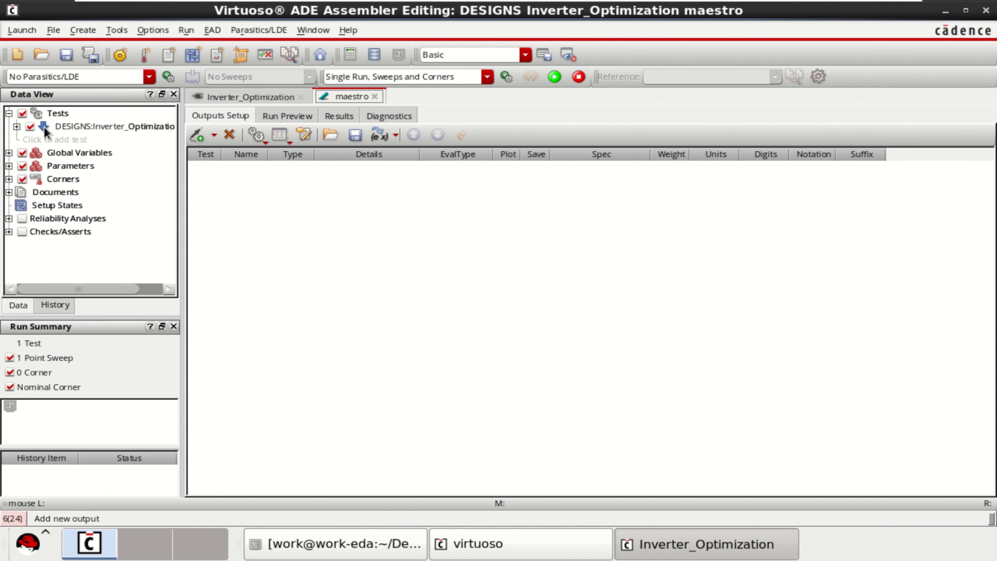
In ADE Explorer, start a dc analysis saving the operating point and sweeping component V0.
double_click(44, 127)
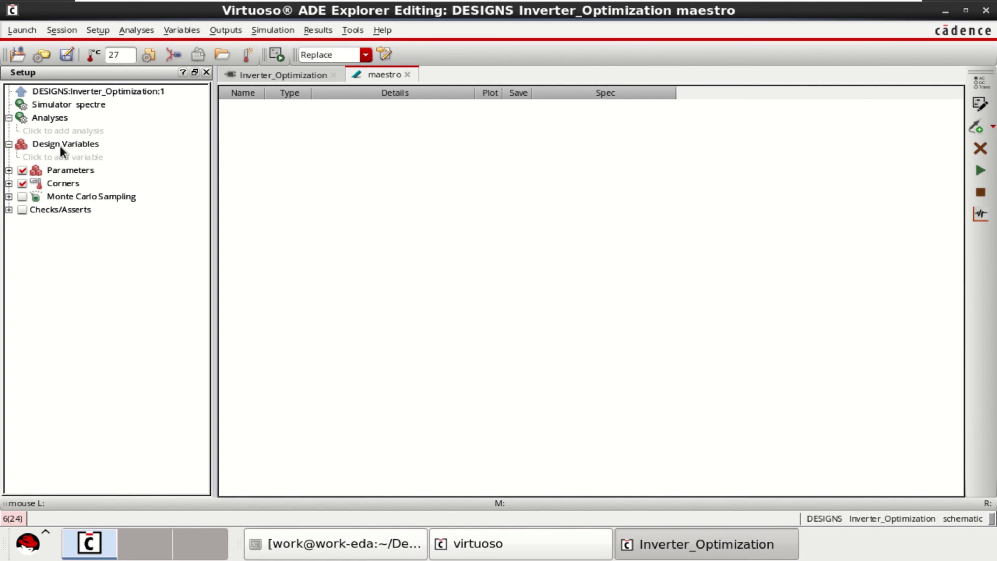
click(48, 130)
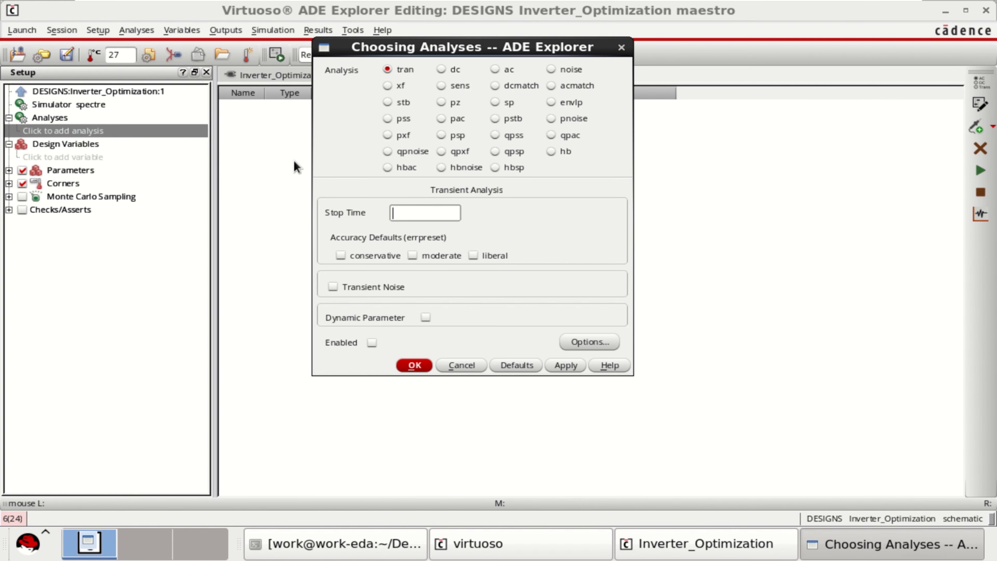
click(444, 69)
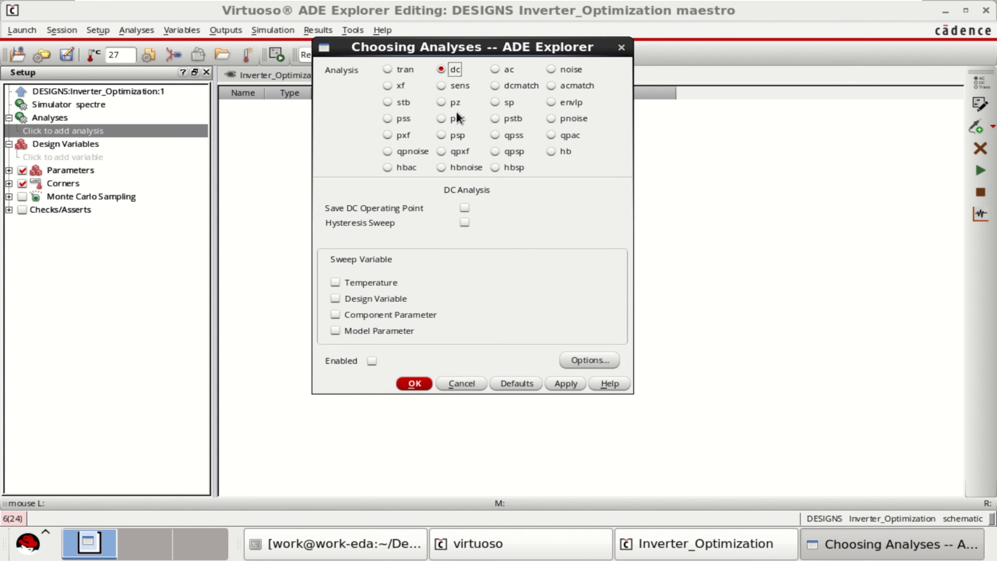
click(465, 208)
click(372, 314)
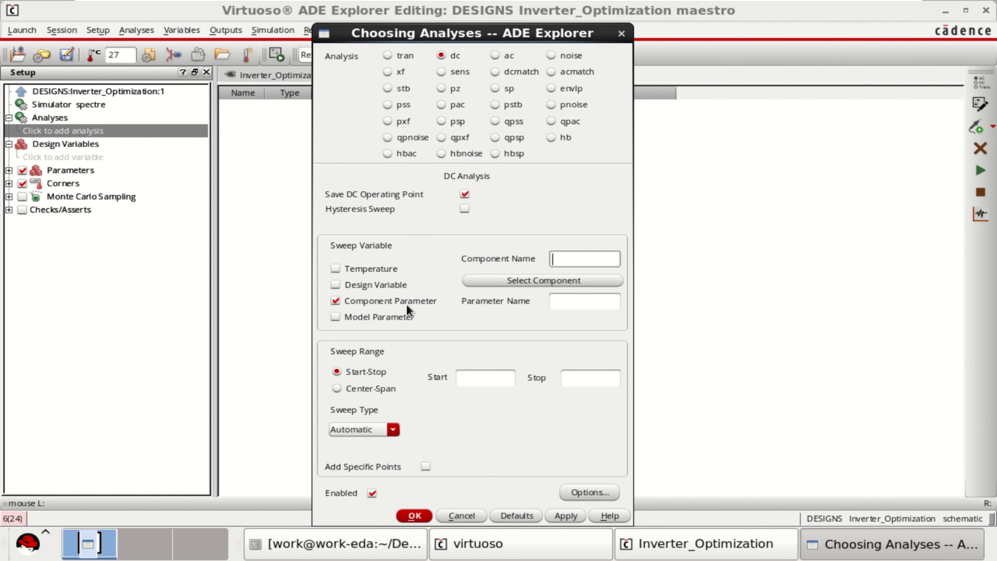
click(548, 280)
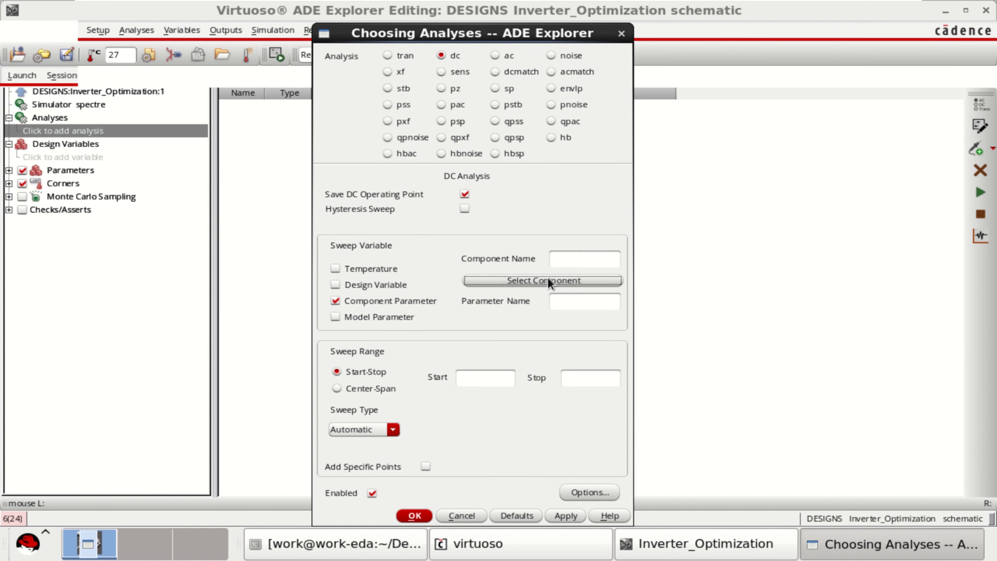
click(298, 414)
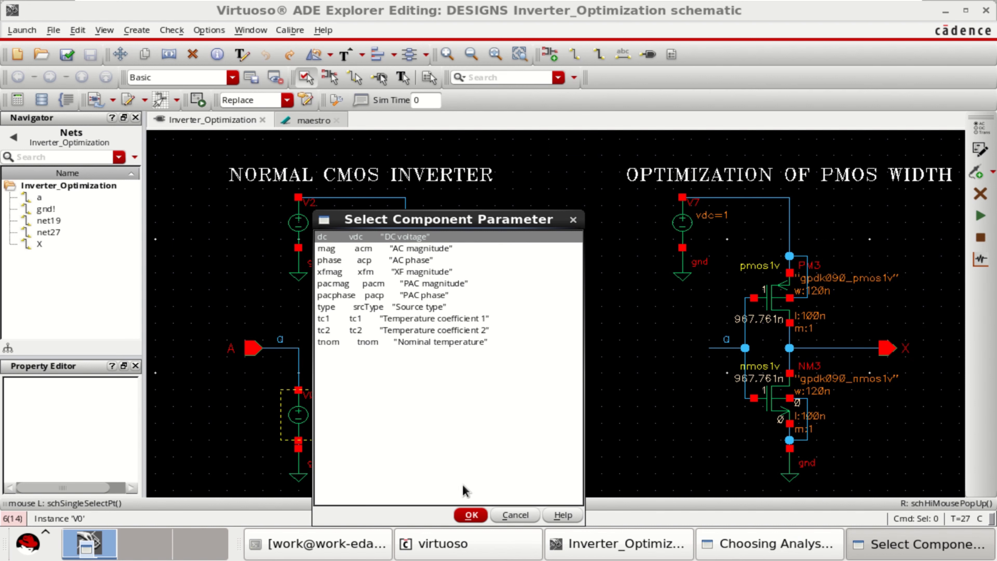
Sweep V0's dc voltage from 0 to 1 and add the analysis.
click(473, 516)
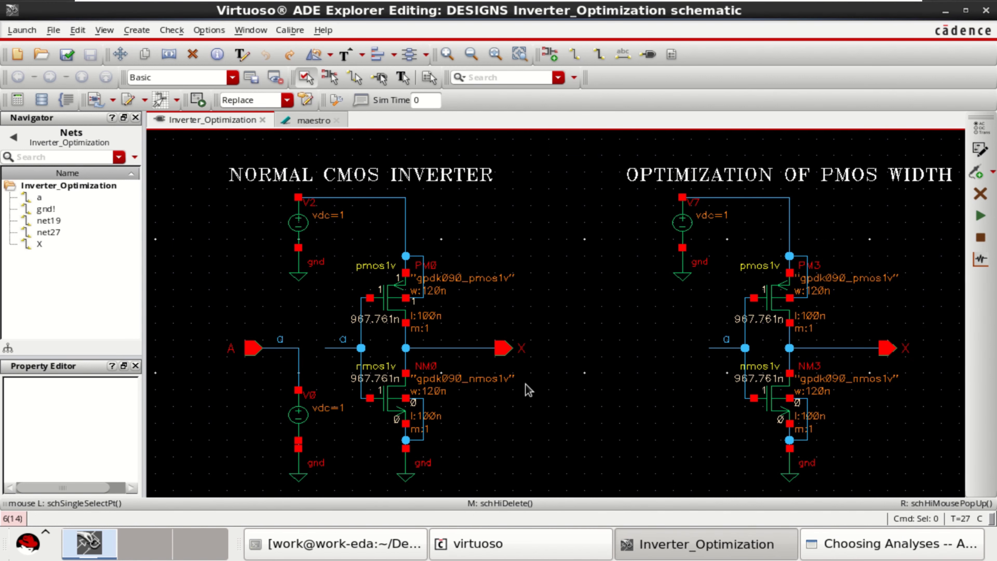
click(876, 554)
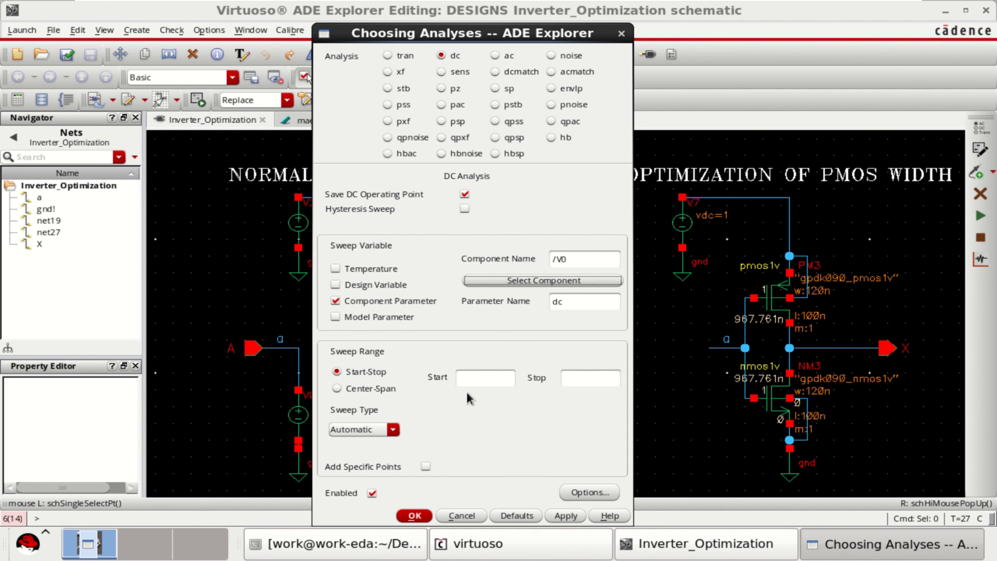
click(486, 377)
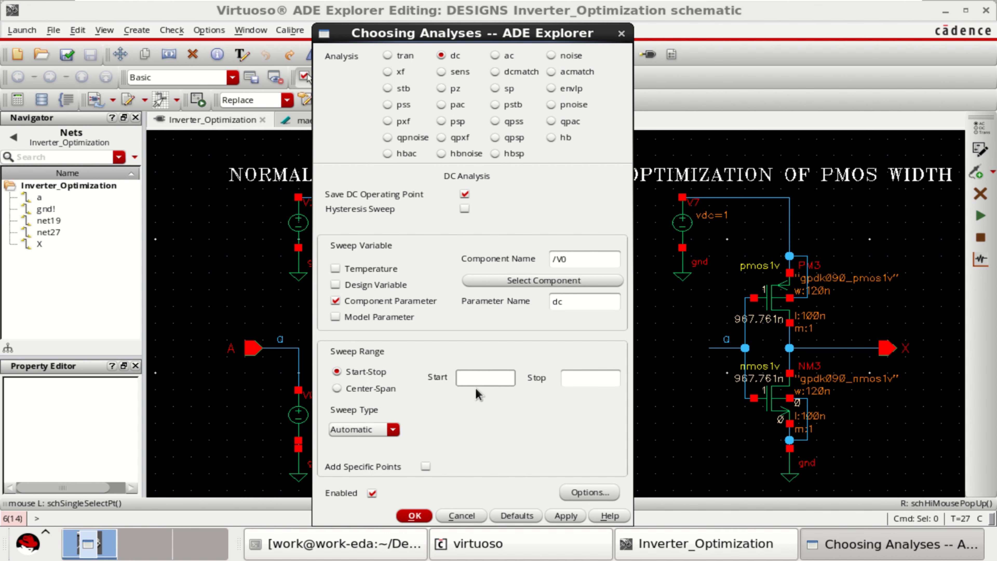
click(585, 382)
text(1)
click(415, 515)
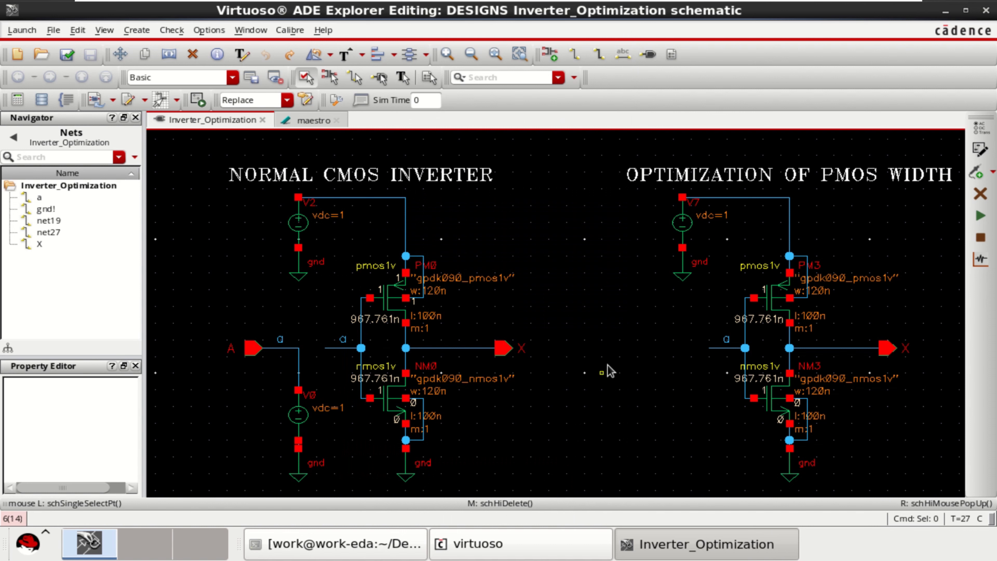
click(303, 124)
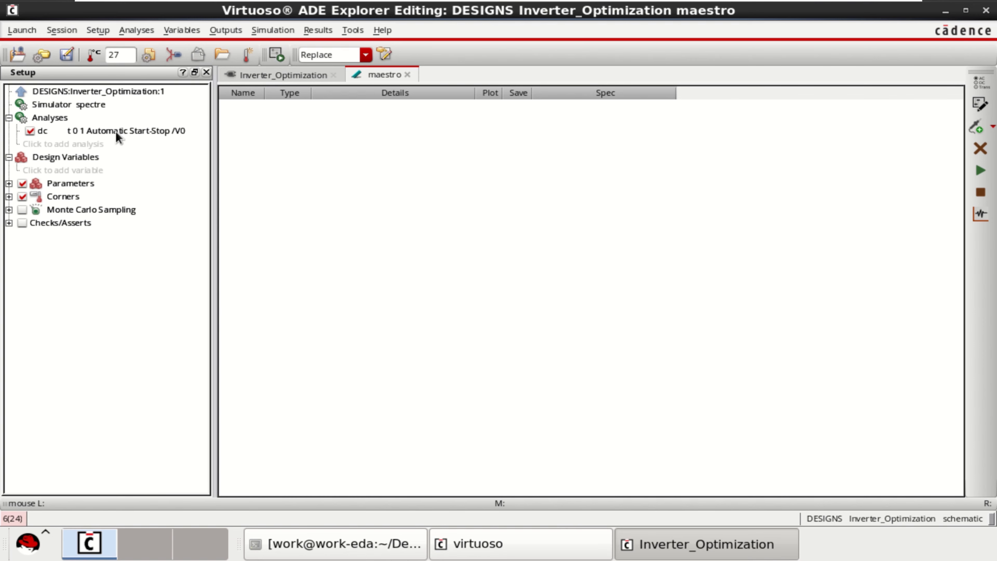
Add an empty signal output, then delete it again.
click(980, 148)
key(Escape)
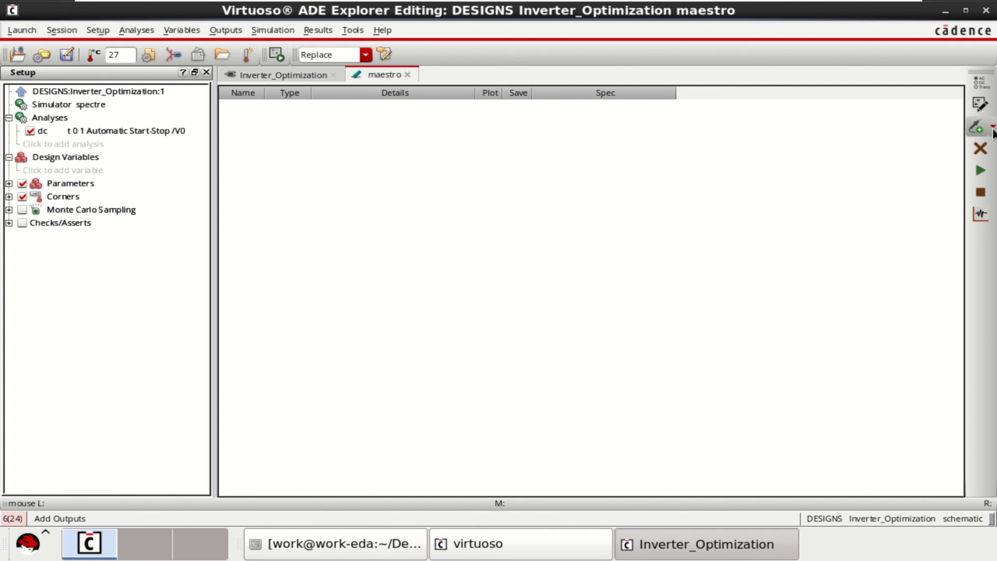
click(993, 129)
key(Escape)
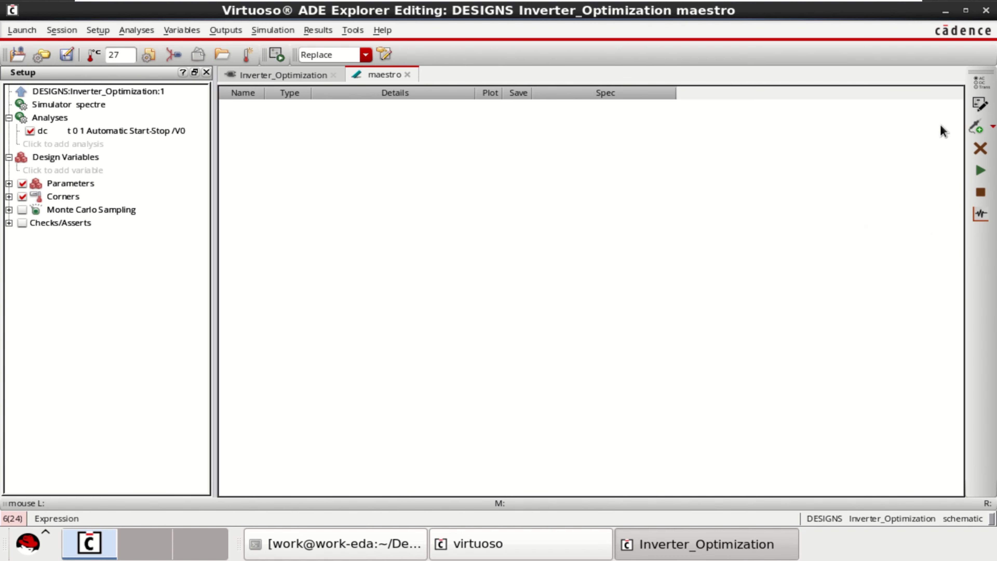
click(993, 129)
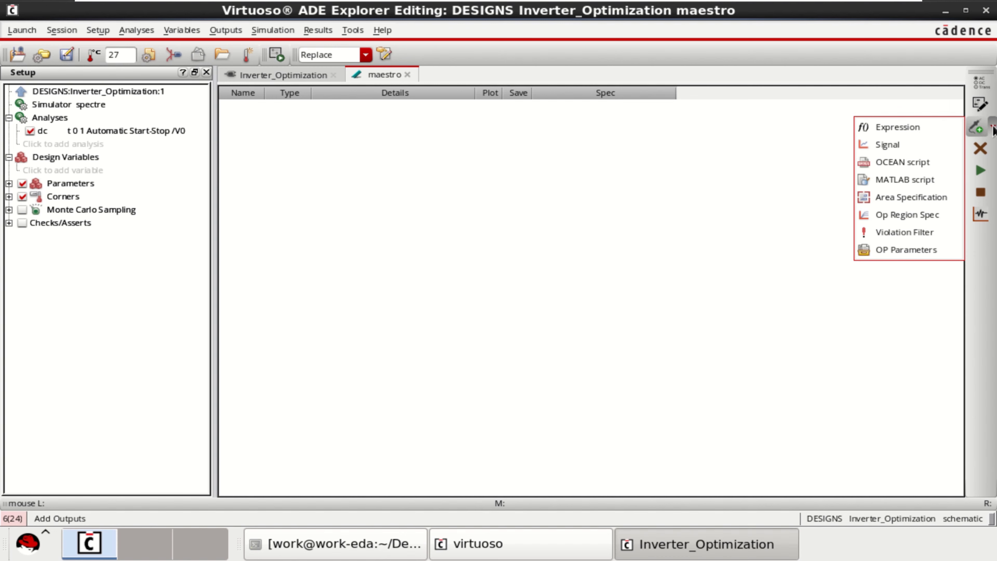
click(900, 148)
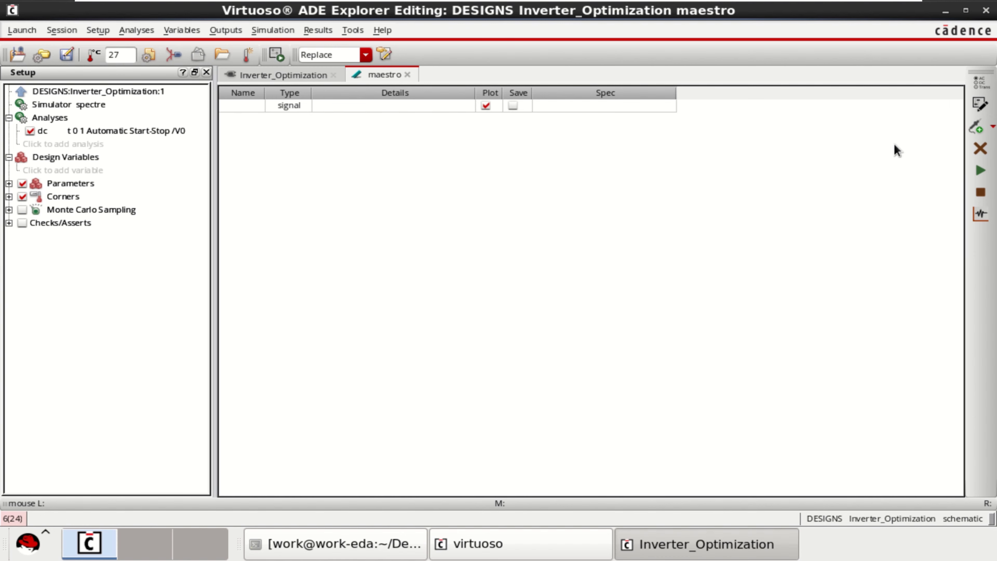
right_click(386, 106)
click(446, 125)
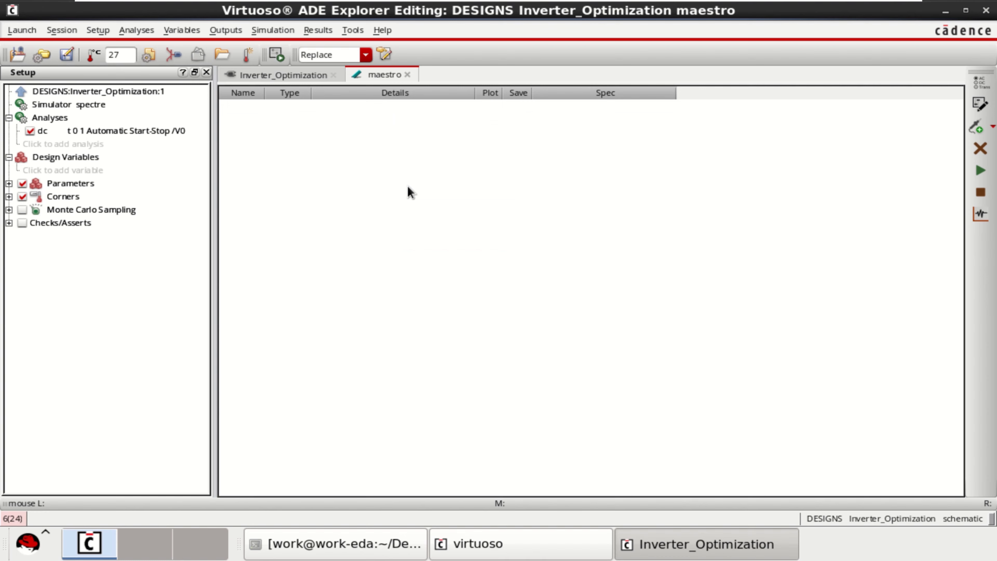
Select nets a and X on the schematic as outputs to be plotted.
click(226, 31)
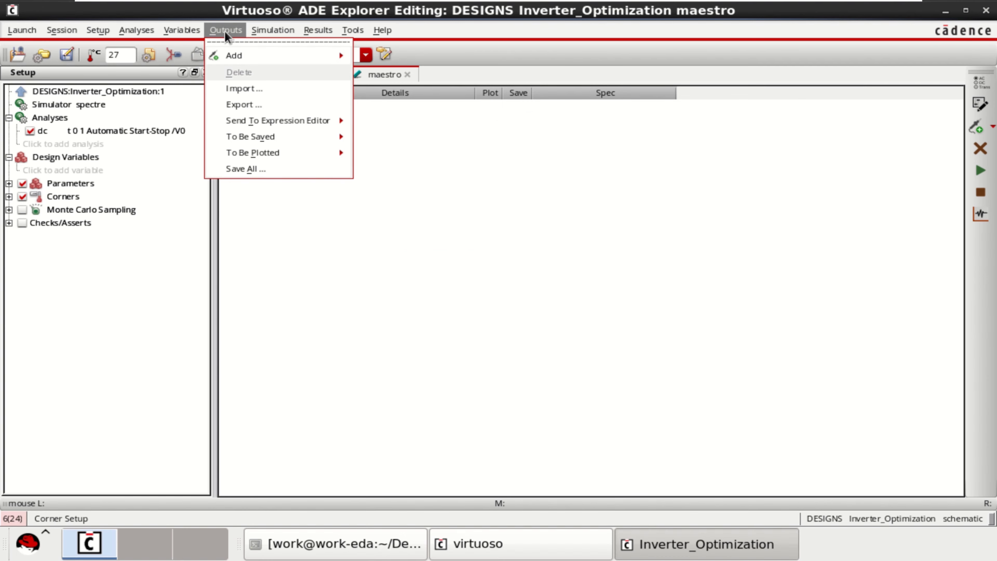
mouse_move(294, 153)
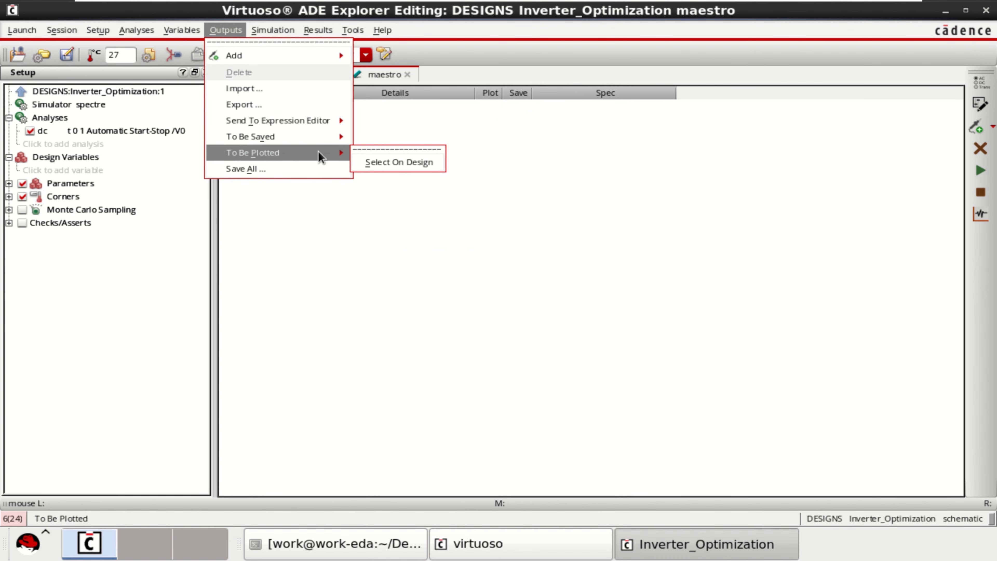
click(404, 168)
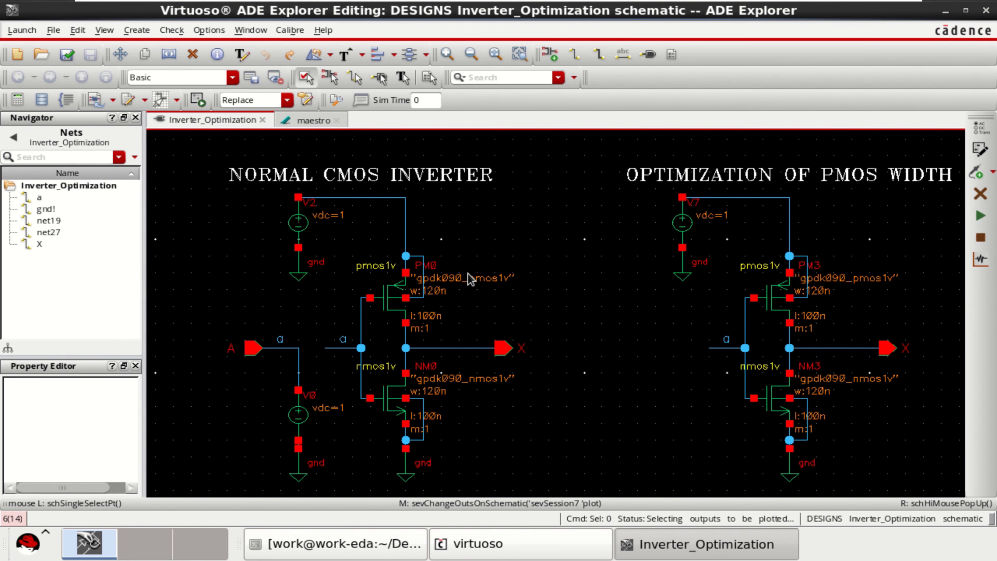
click(289, 356)
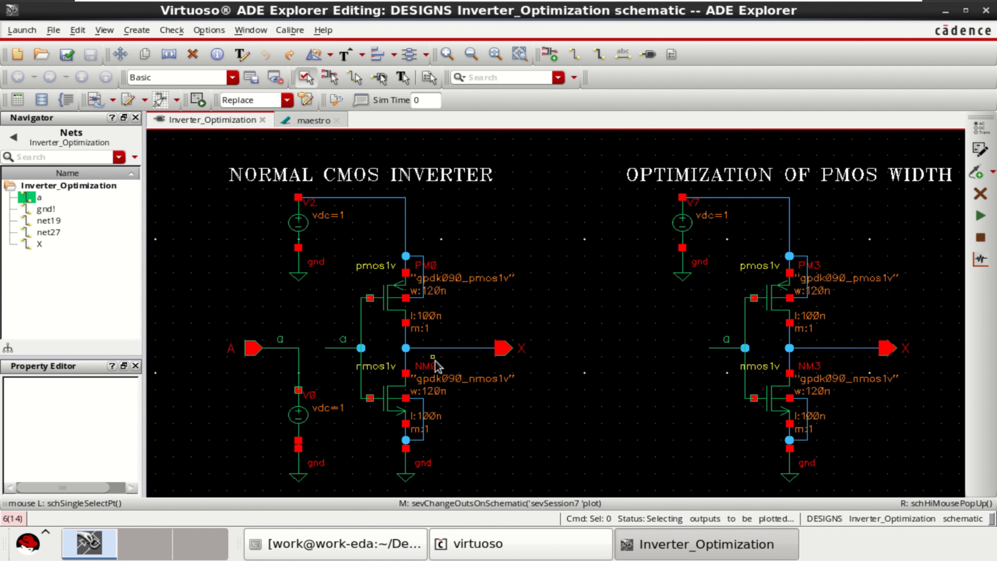
click(462, 353)
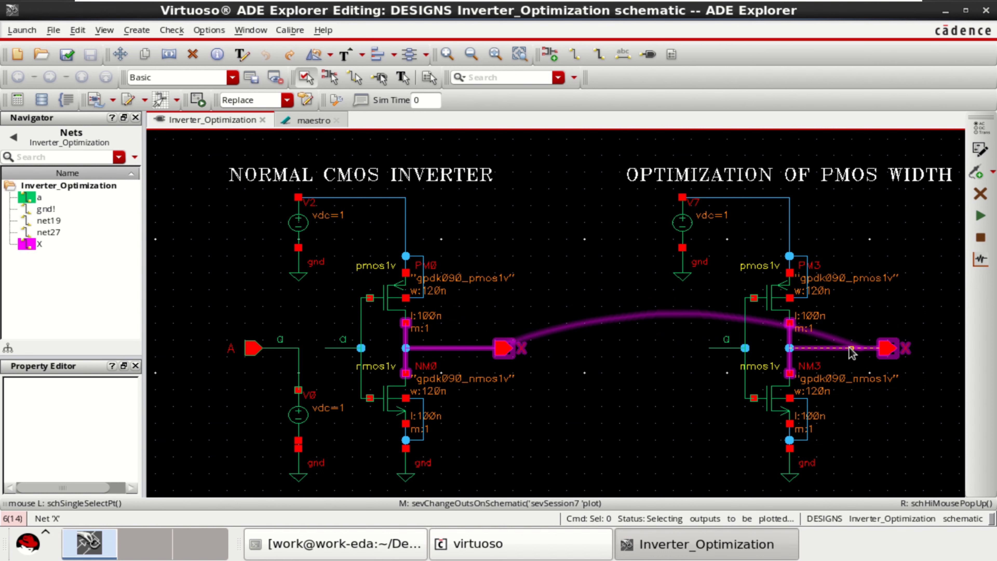
key(Escape)
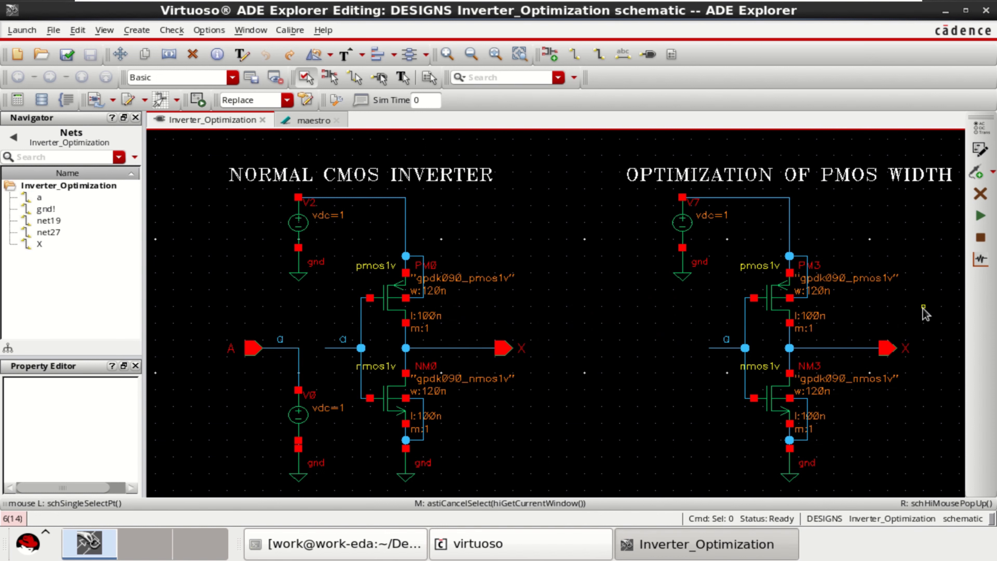
Rename the optimization inverter's output pin label from X to Y.
click(905, 348)
key(q)
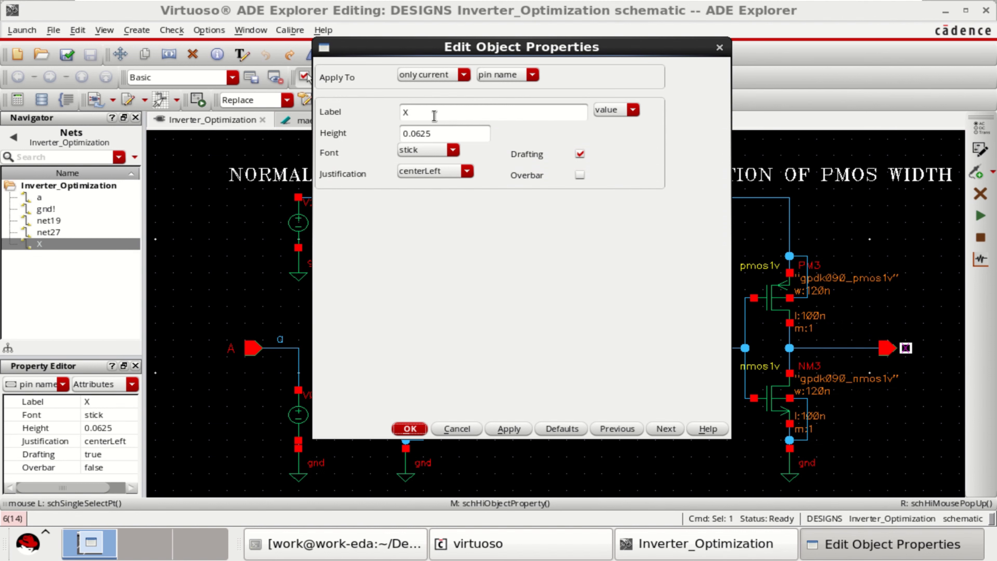
drag(434, 115, 381, 118)
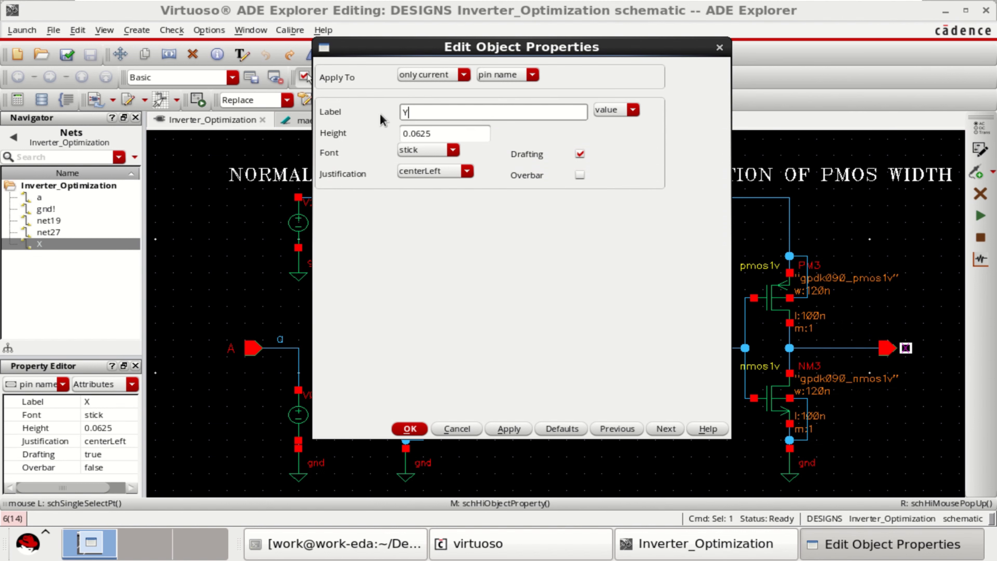
text(Y)
click(410, 429)
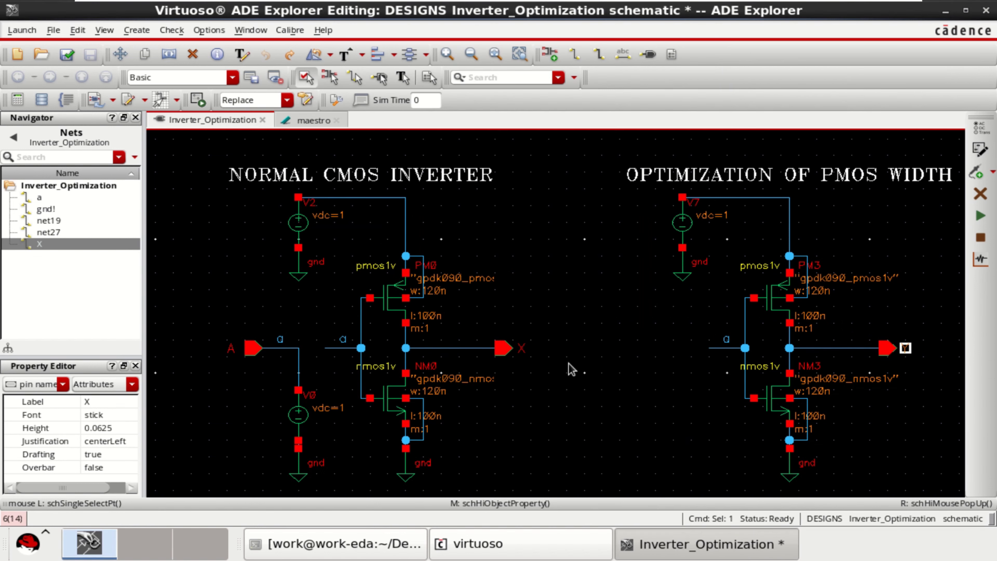
Check and save the schematic, then return to the maestro setup.
click(875, 240)
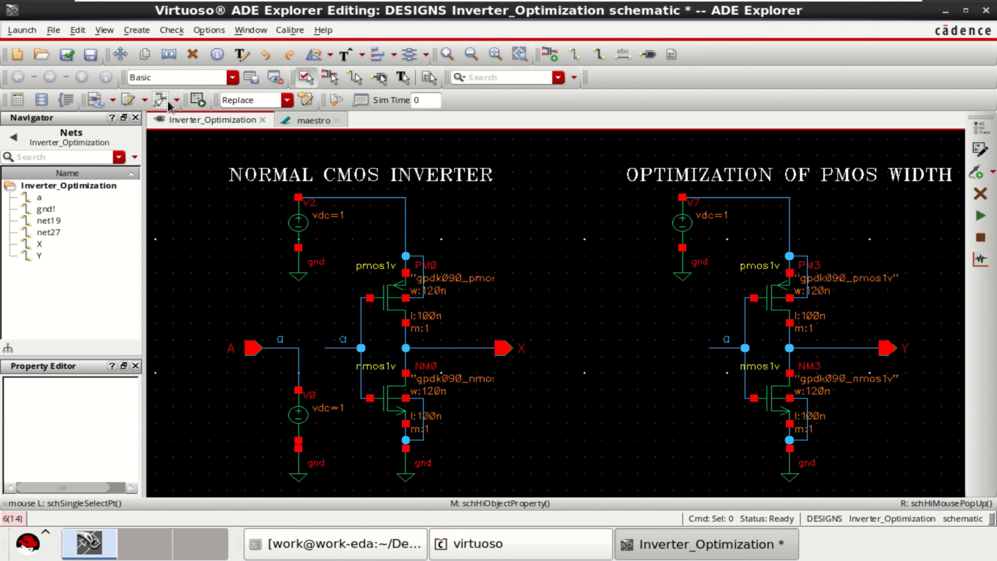
click(67, 59)
click(305, 120)
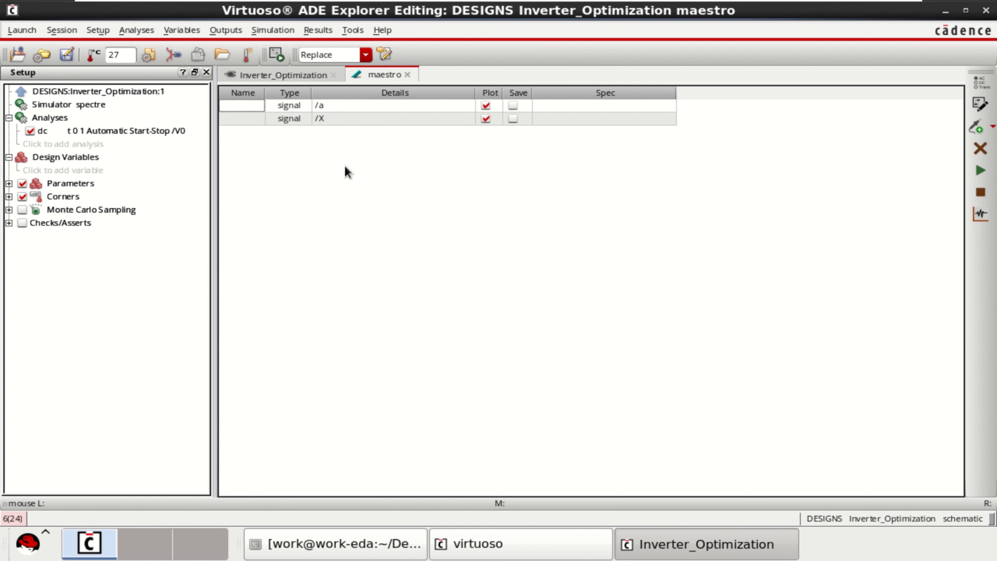
Add net Y from the schematic as a plotted output and enable Save for /a.
click(231, 33)
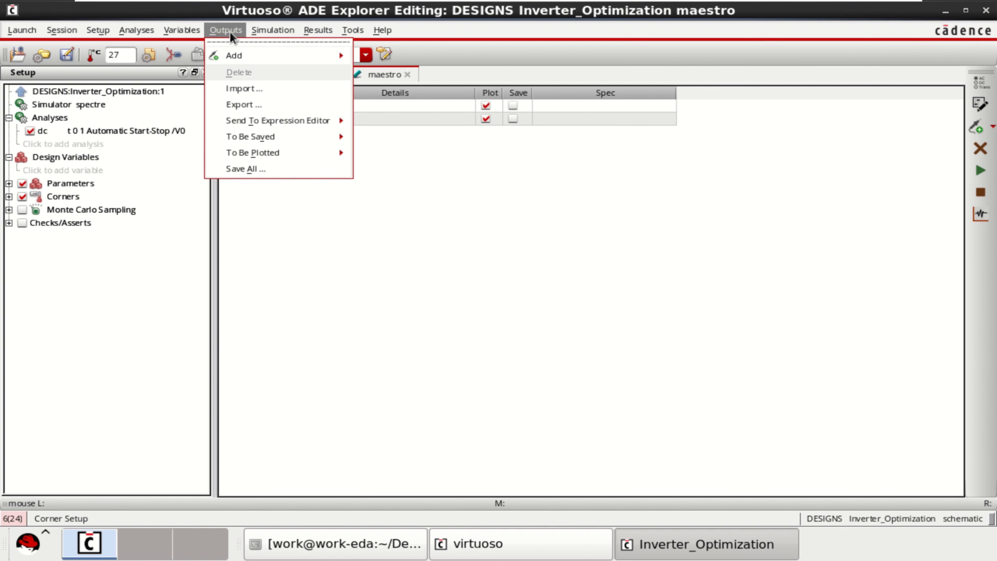
mouse_move(272, 154)
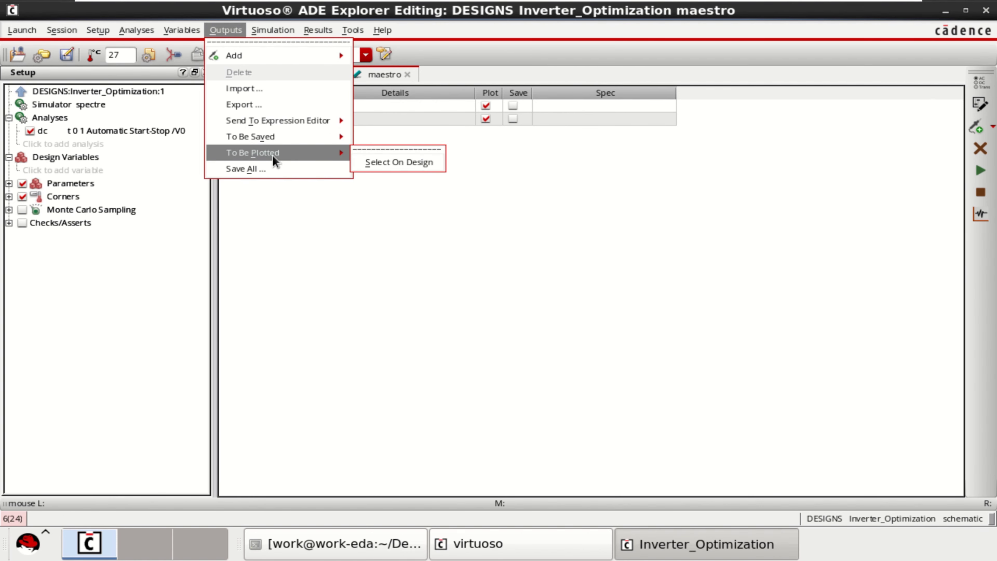
click(398, 161)
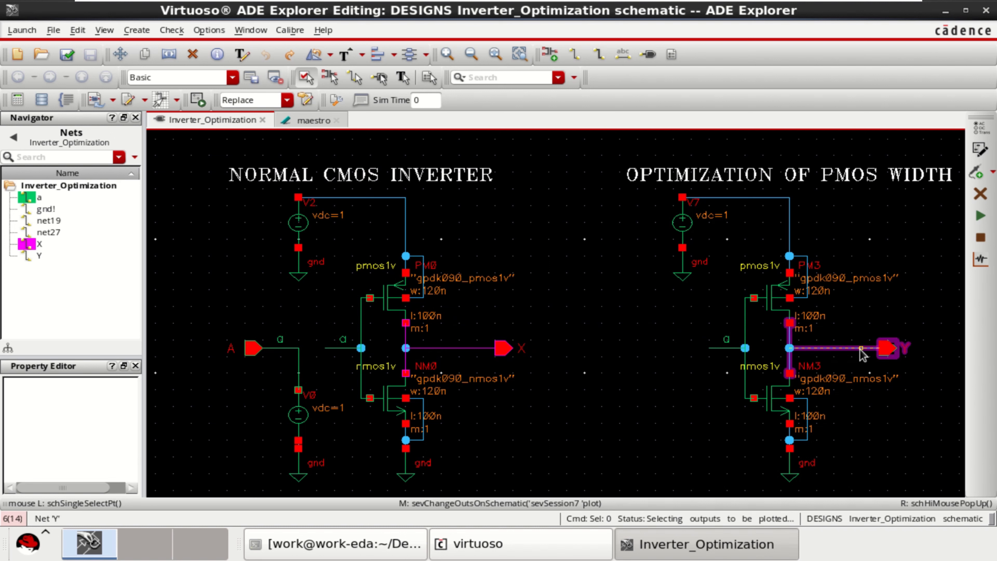
click(851, 348)
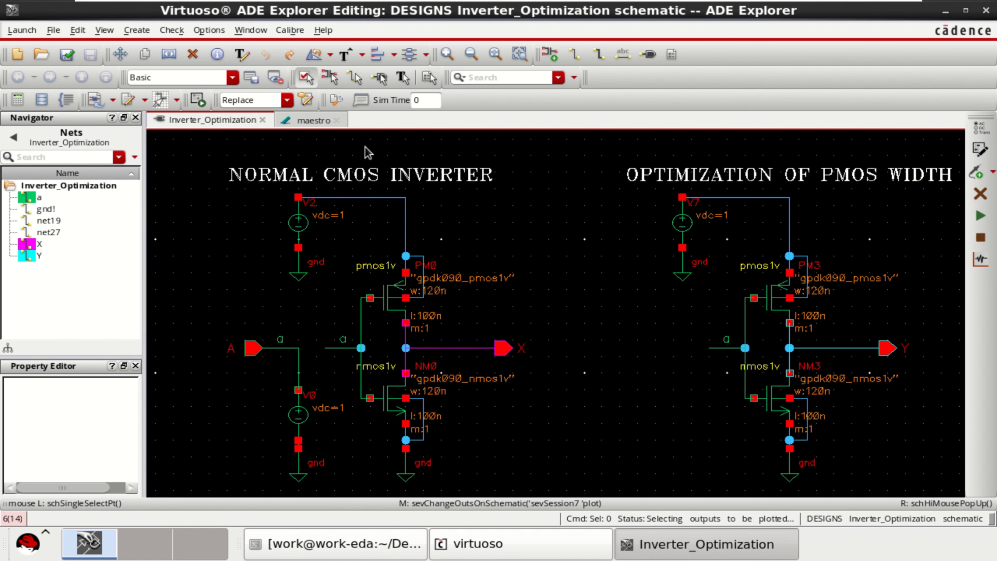
click(313, 120)
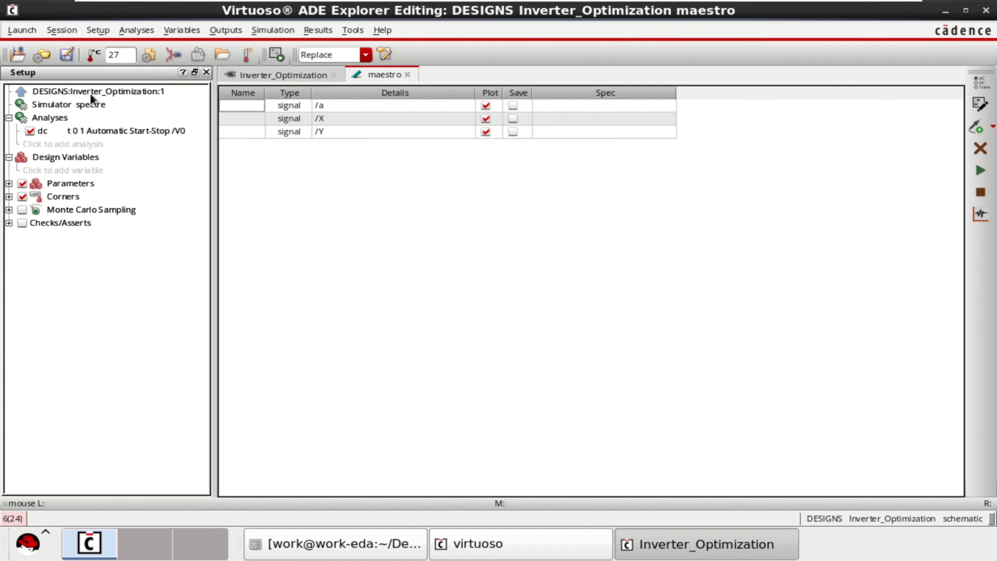
click(513, 105)
Run the simulation and close its log after the sim error.
click(983, 175)
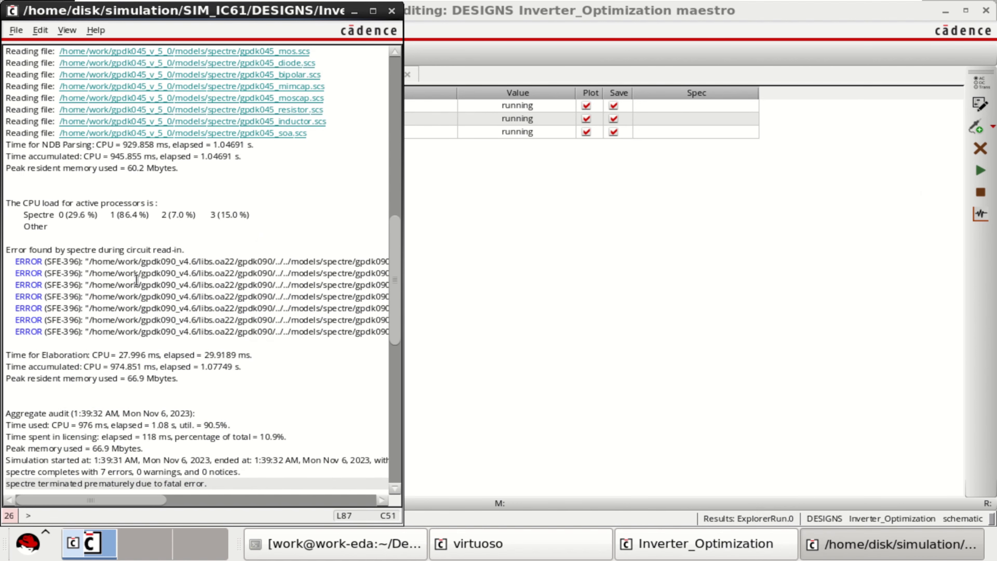
click(391, 11)
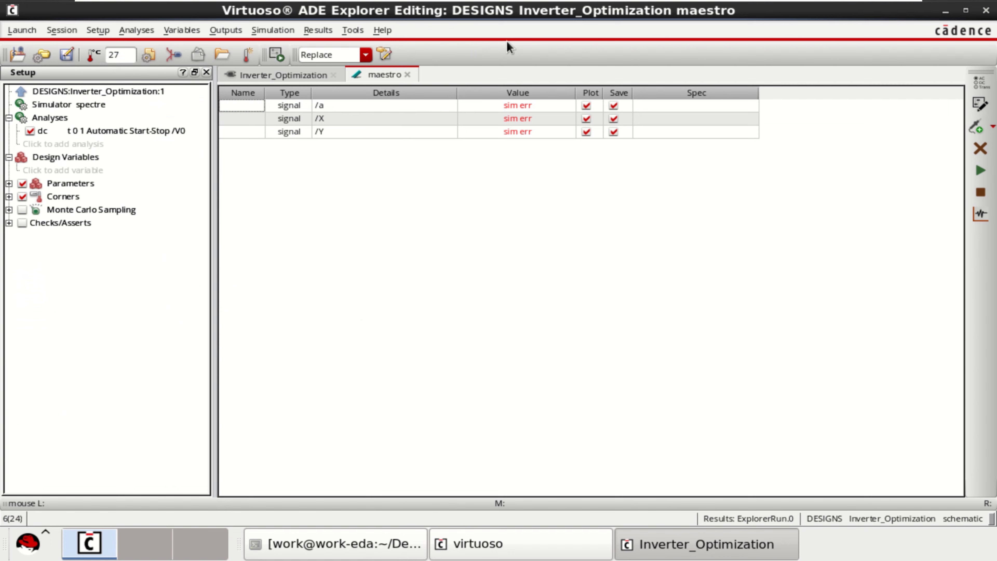
click(98, 30)
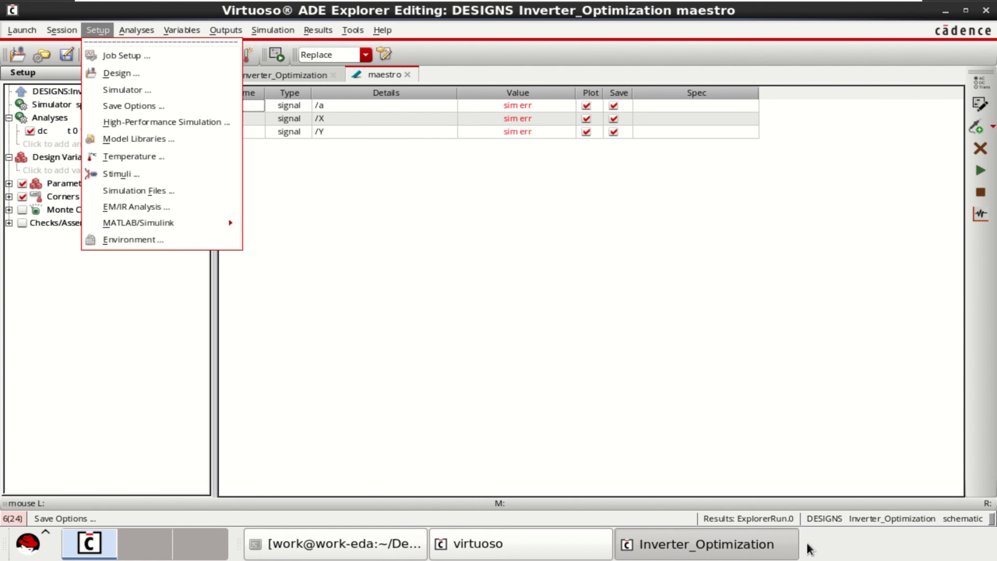
click(754, 547)
click(583, 546)
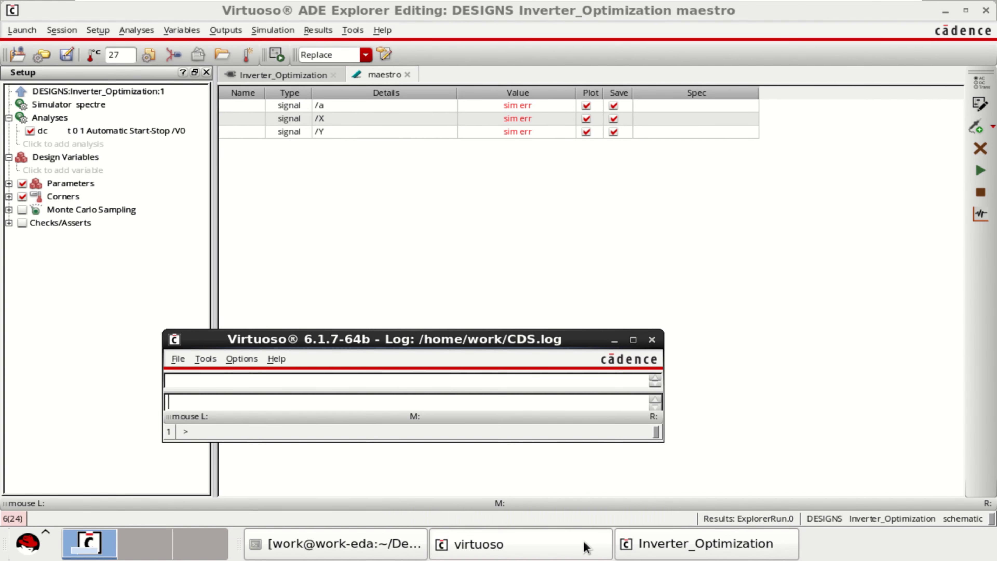
click(583, 546)
Uncheck the gpdk045.scs model file in Model Libraries, keeping only gpdk090.scs.
click(98, 30)
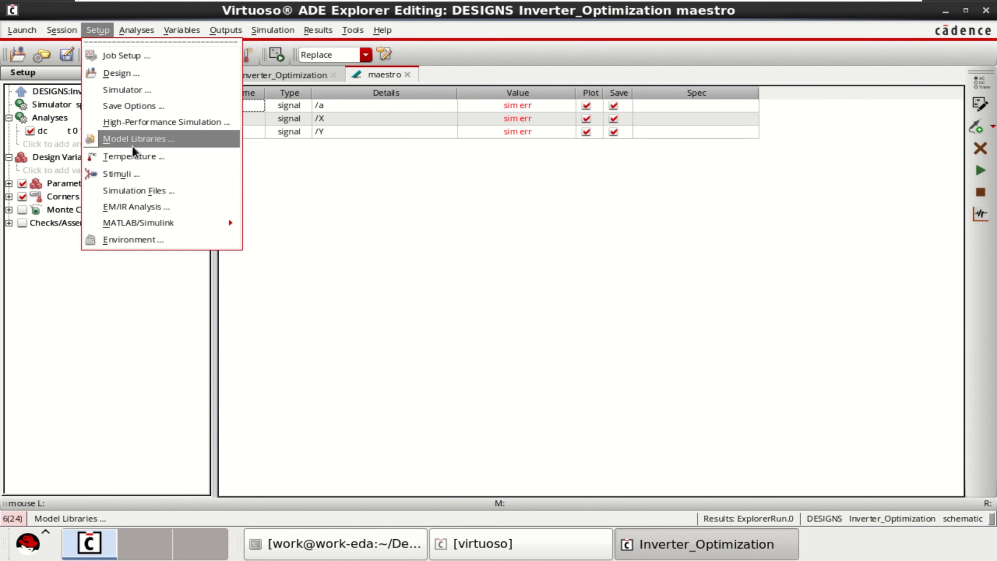
click(174, 140)
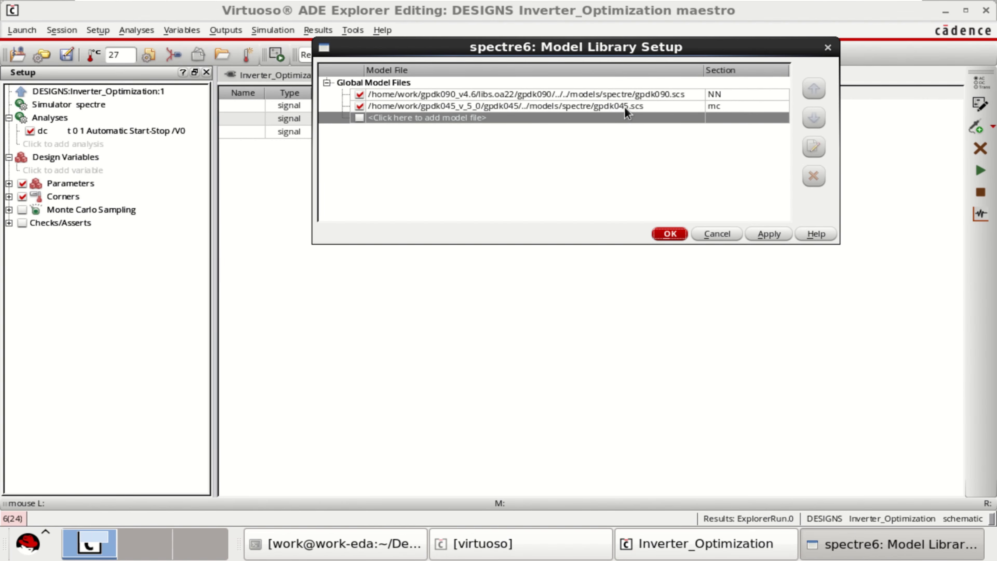
click(362, 105)
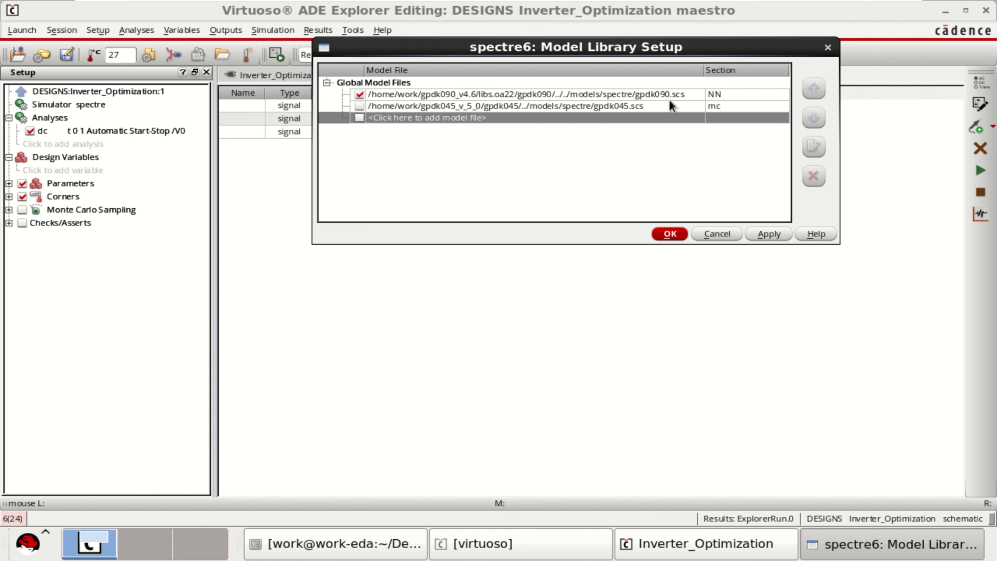
click(671, 234)
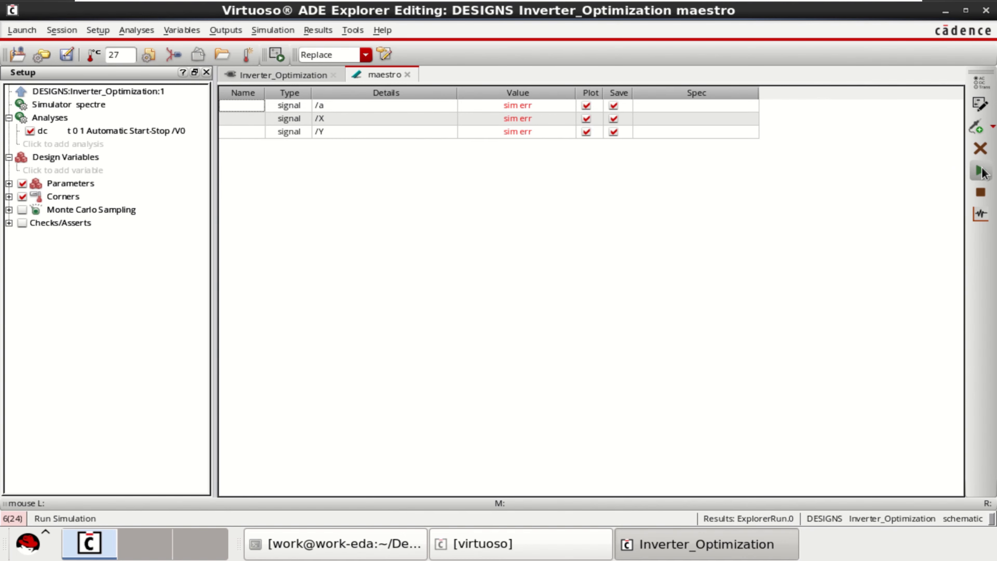
Rerun the DC simulation, close its log, and pop the ViVA graph out into its own window.
click(981, 171)
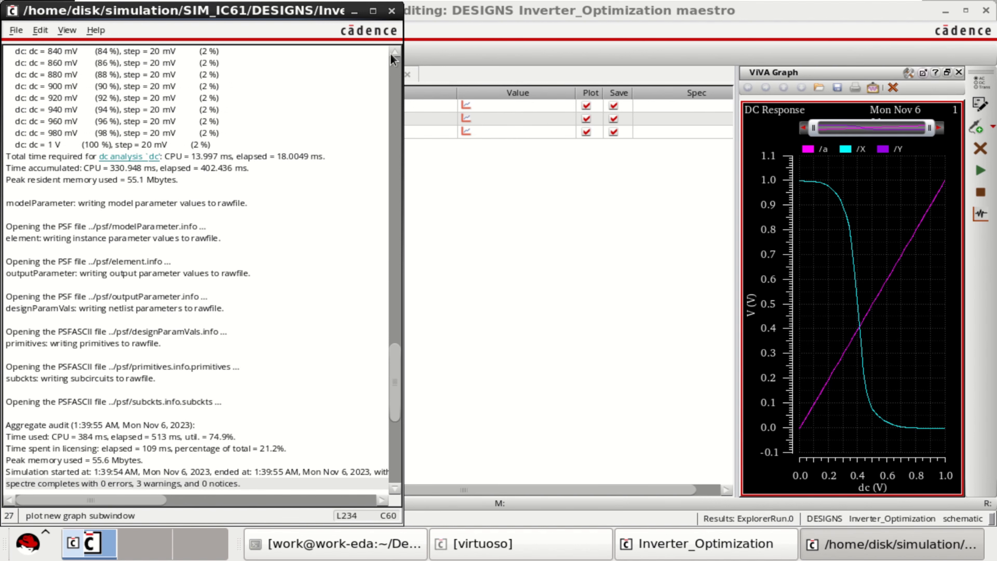
click(394, 13)
drag(737, 195, 455, 204)
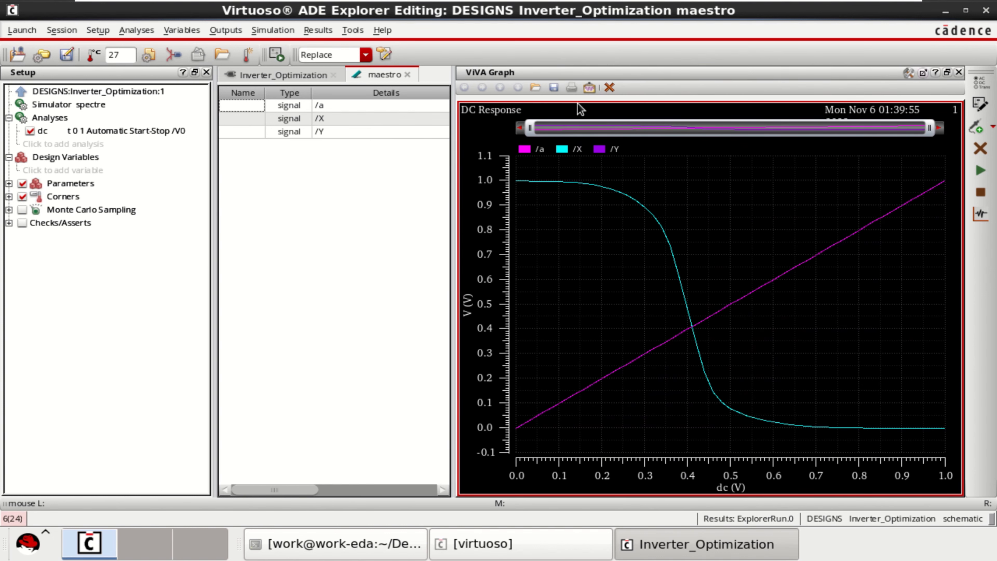
click(924, 72)
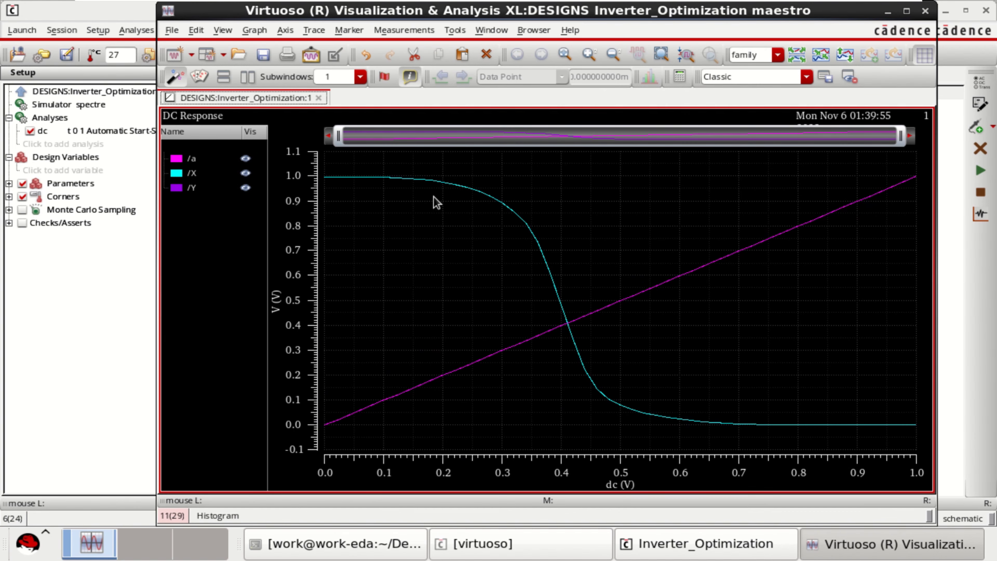
Split /a, /X and /Y into stacked strips, then dock the graph beside a widened outputs table.
click(191, 175)
shift+click(190, 188)
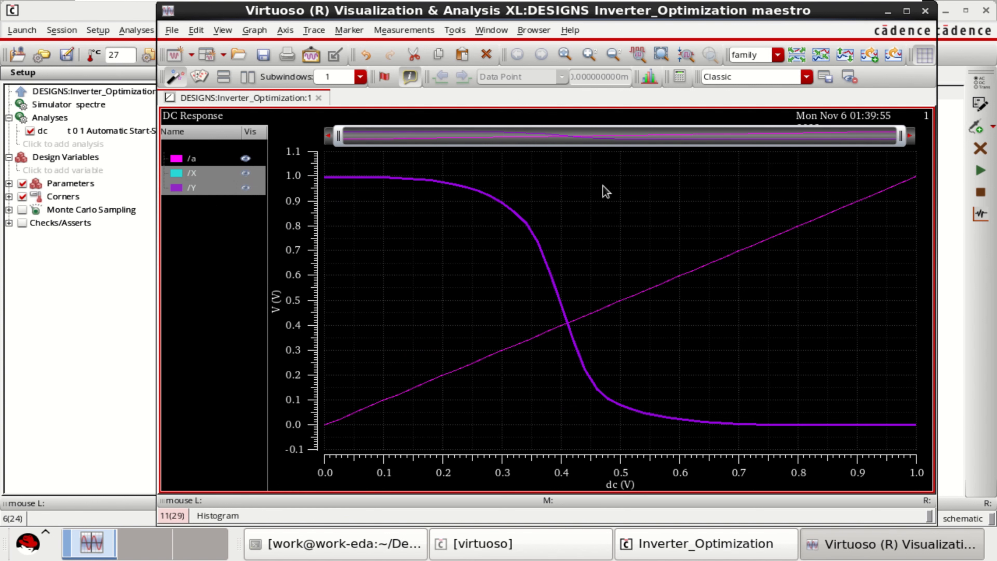
click(796, 55)
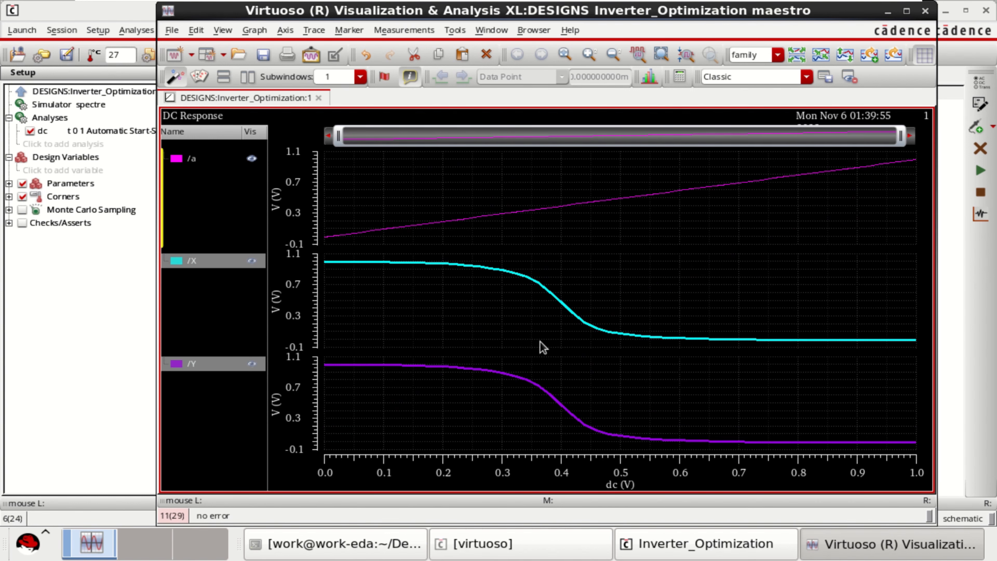
click(199, 285)
click(203, 263)
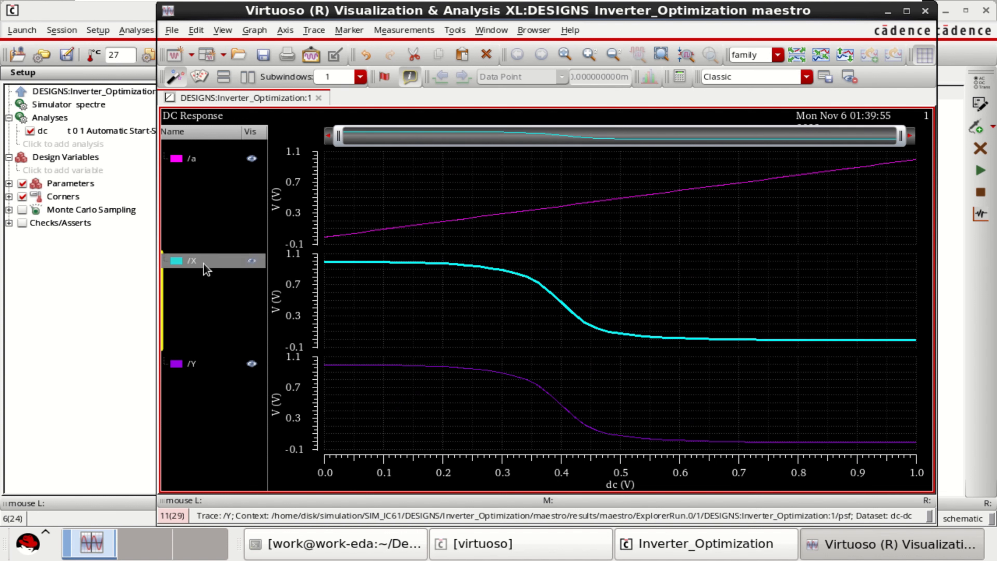
click(189, 365)
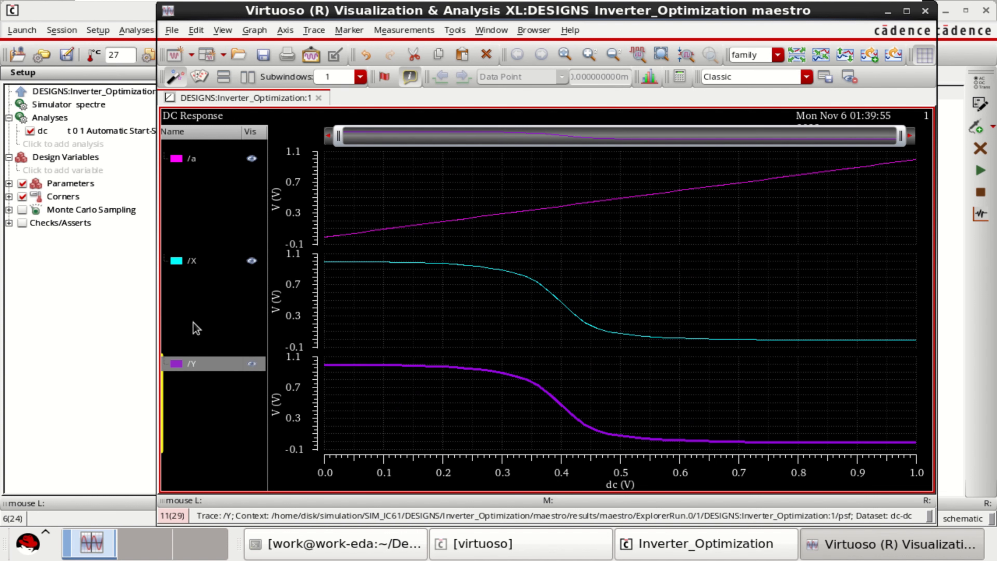
click(192, 263)
ctrl+click(189, 362)
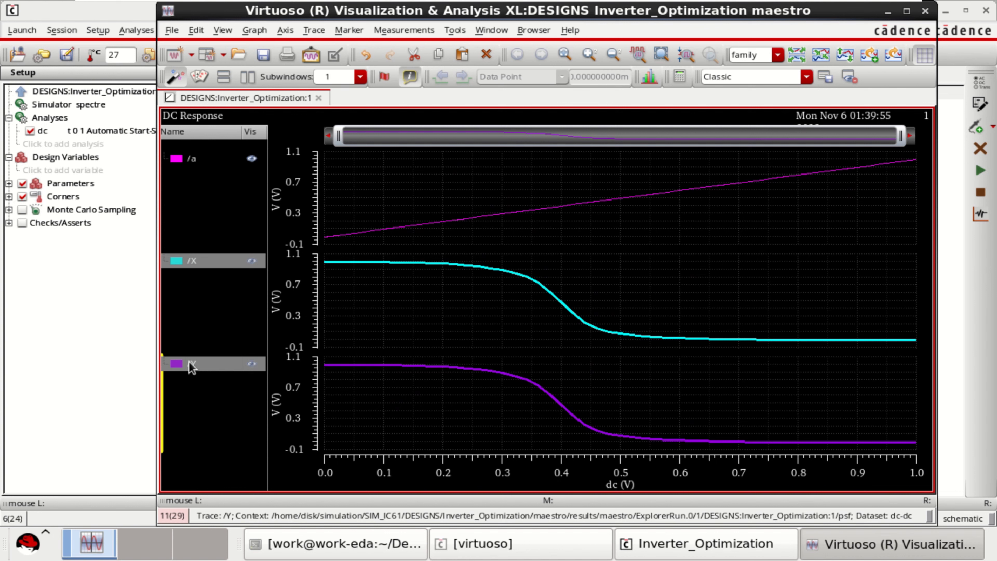
ctrl+click(186, 162)
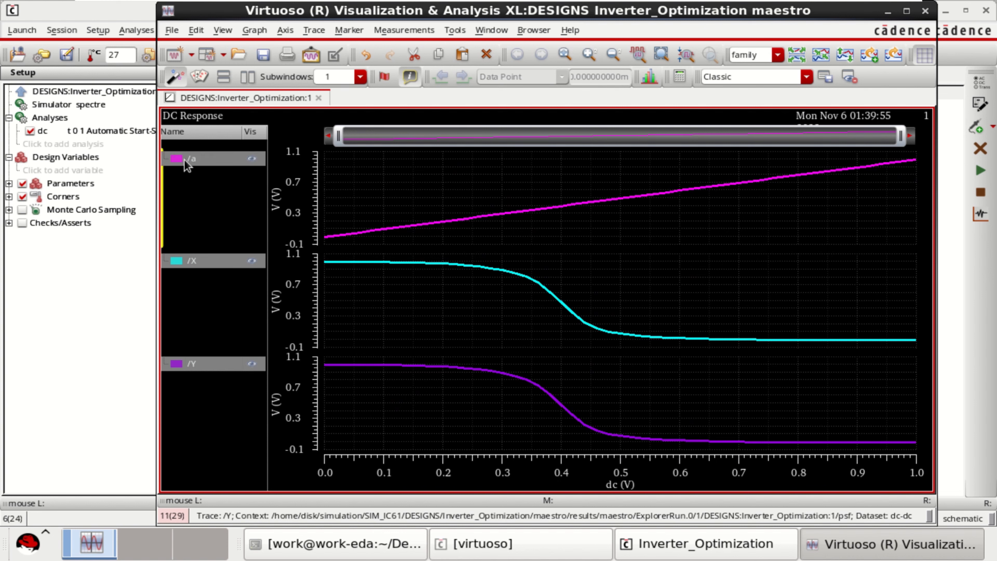
click(337, 56)
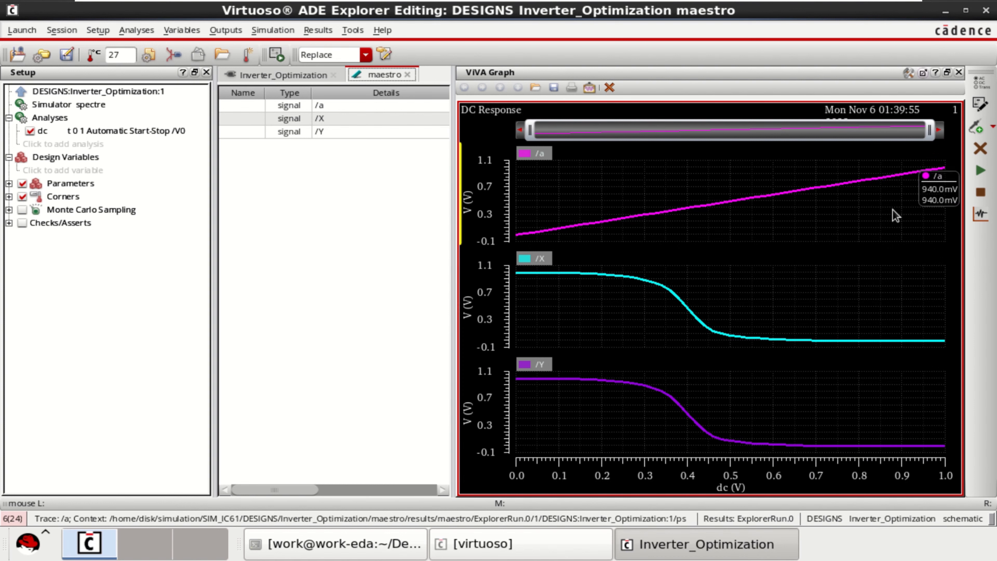
drag(451, 164, 635, 180)
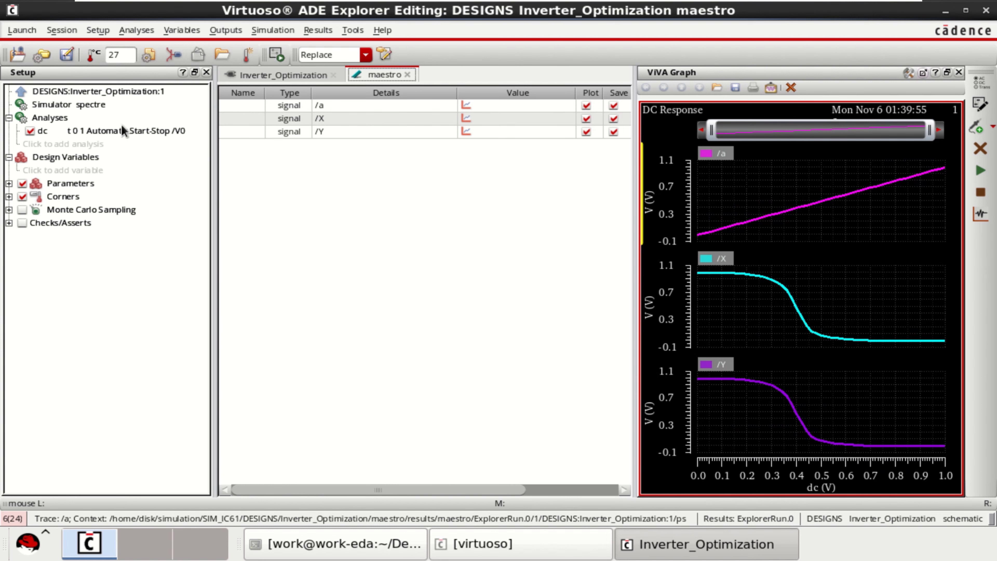
Switch the session to ADE Assembler's maestro outputs setup.
click(20, 96)
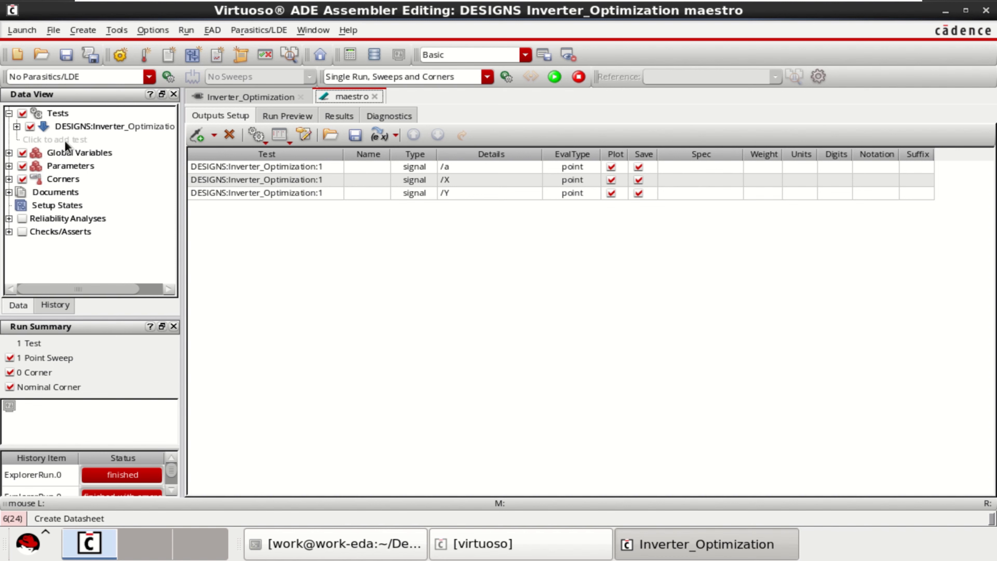
double_click(45, 131)
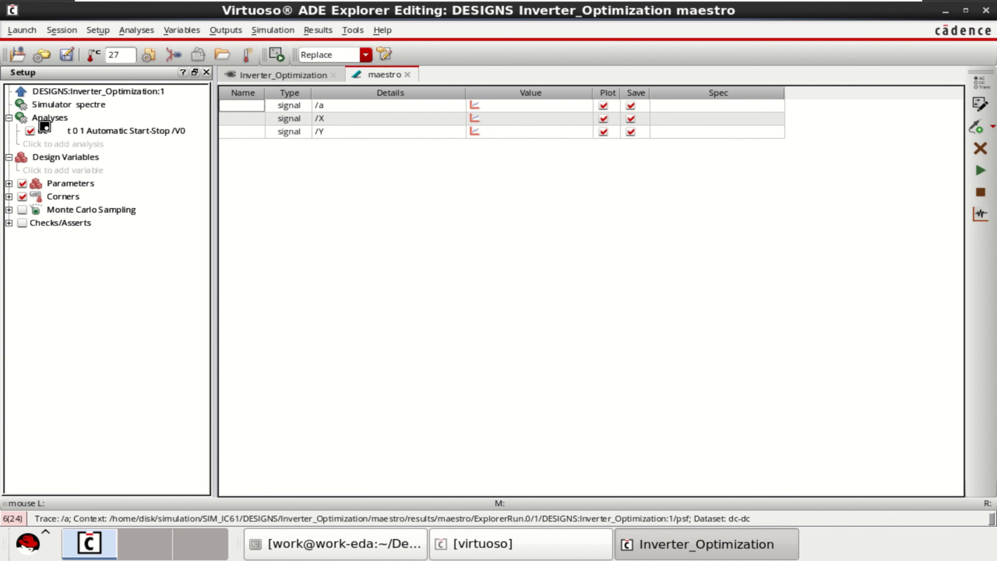
click(24, 91)
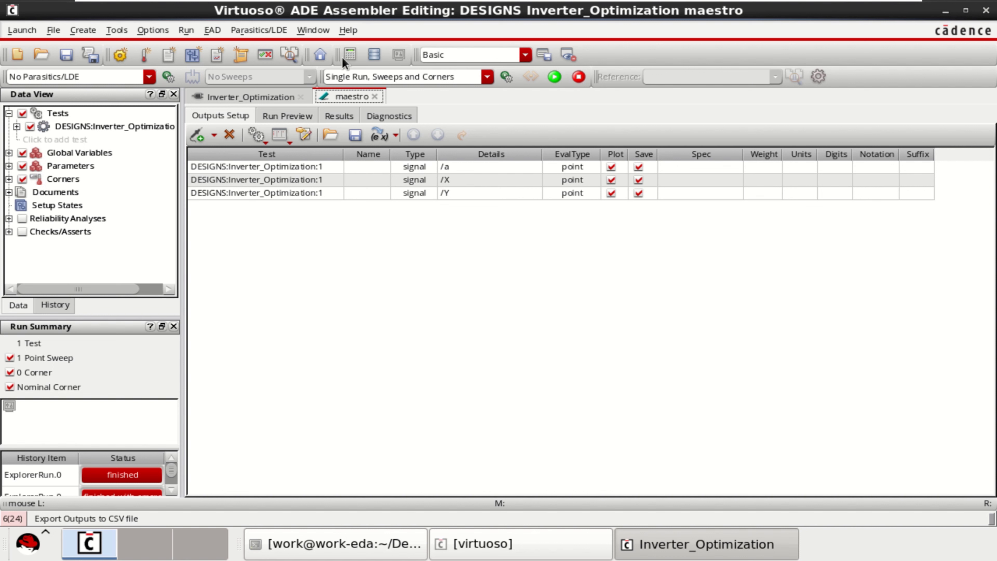
Show the Variables and Parameters panel from the window layouts and widen it.
click(311, 28)
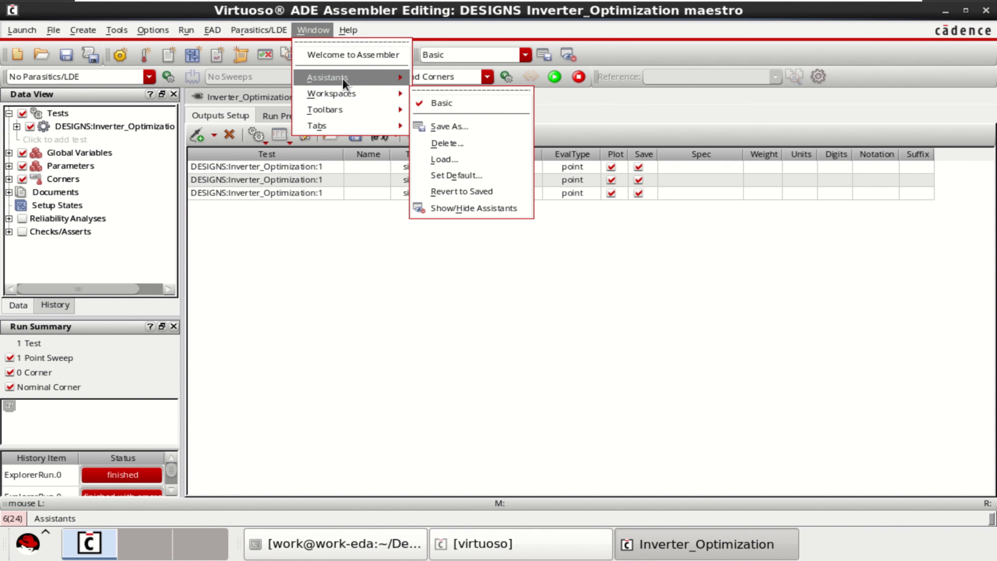
mouse_move(343, 79)
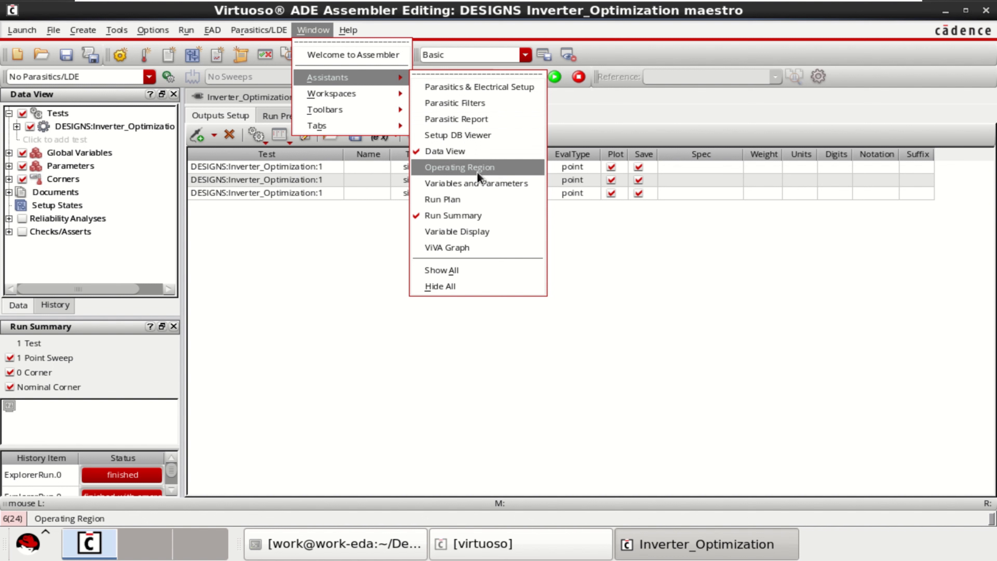
click(478, 187)
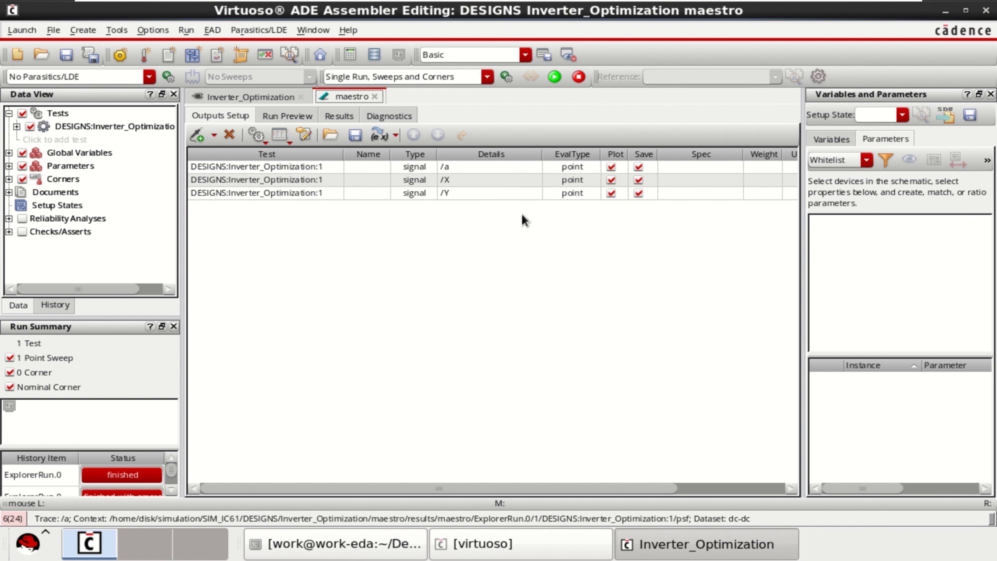
drag(805, 250, 570, 258)
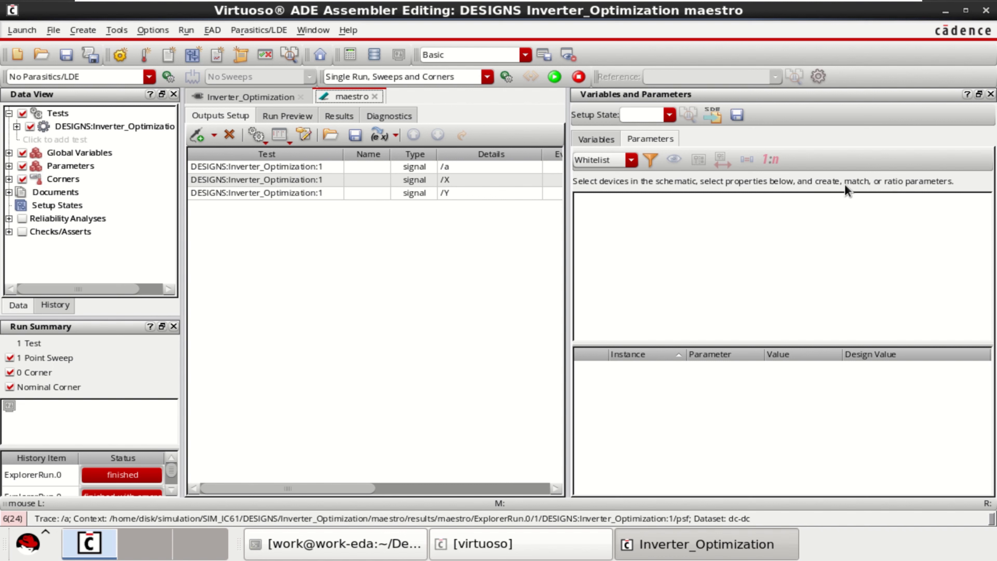
Select PMOS PM0 in the inverter schematic and list its instance parameters in the maestro setup.
click(237, 98)
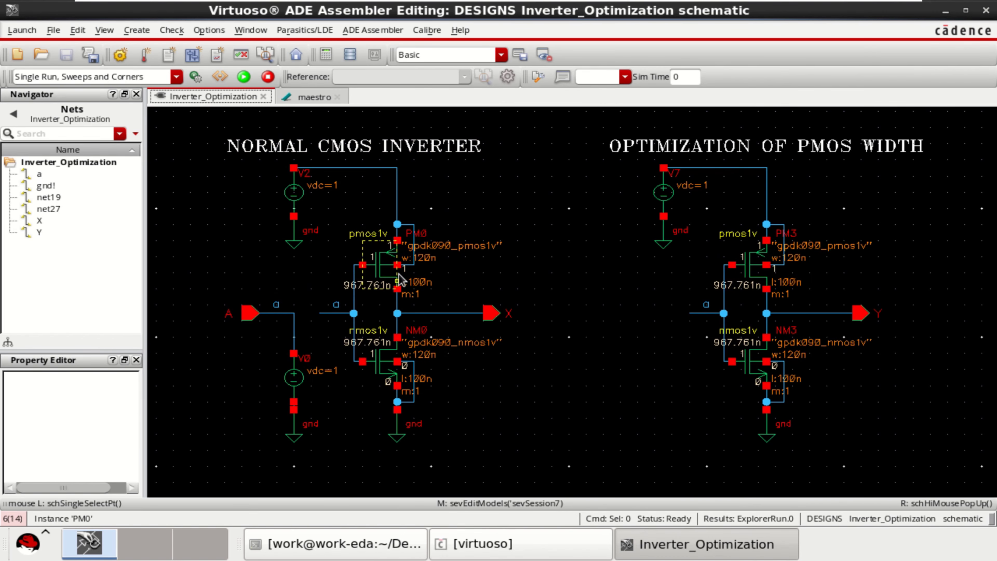
click(378, 267)
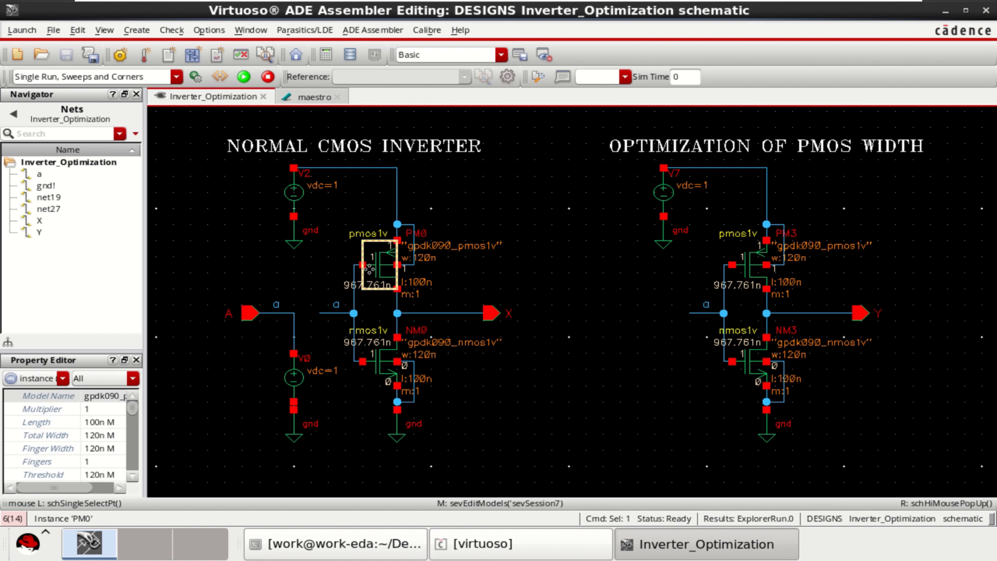
click(314, 98)
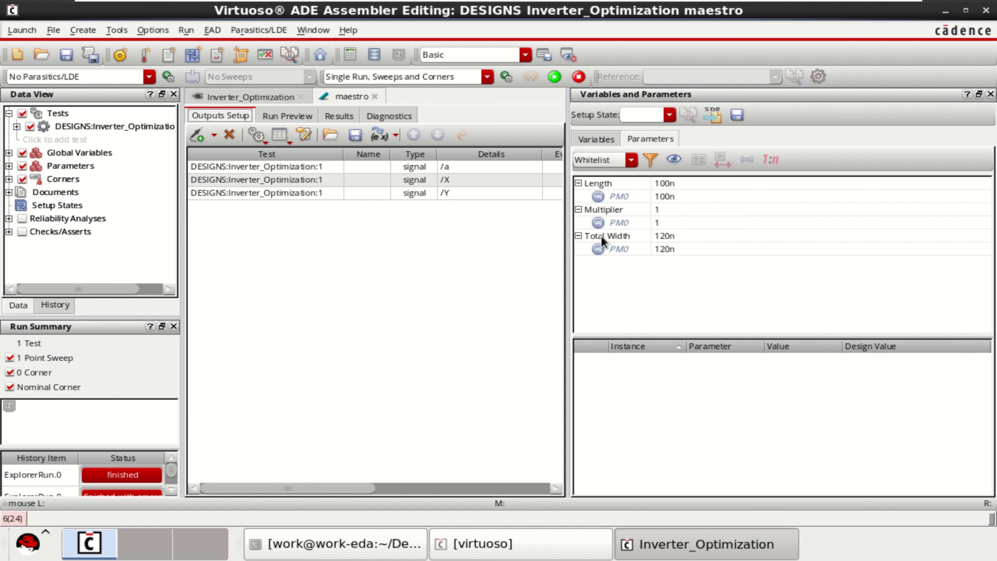
click(675, 161)
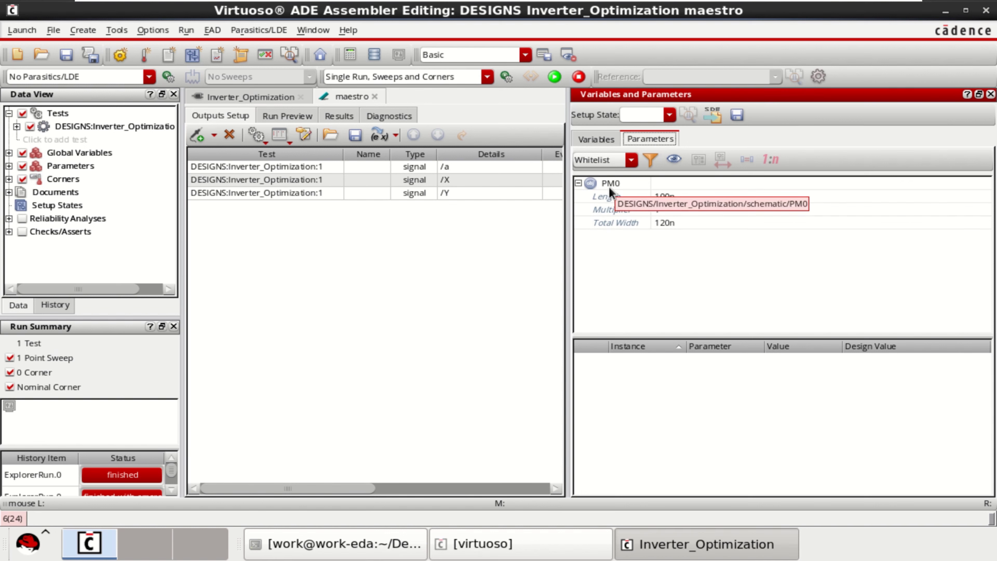
Create a setup parameter from PM0's Total Width, giving w = 120n.
click(228, 96)
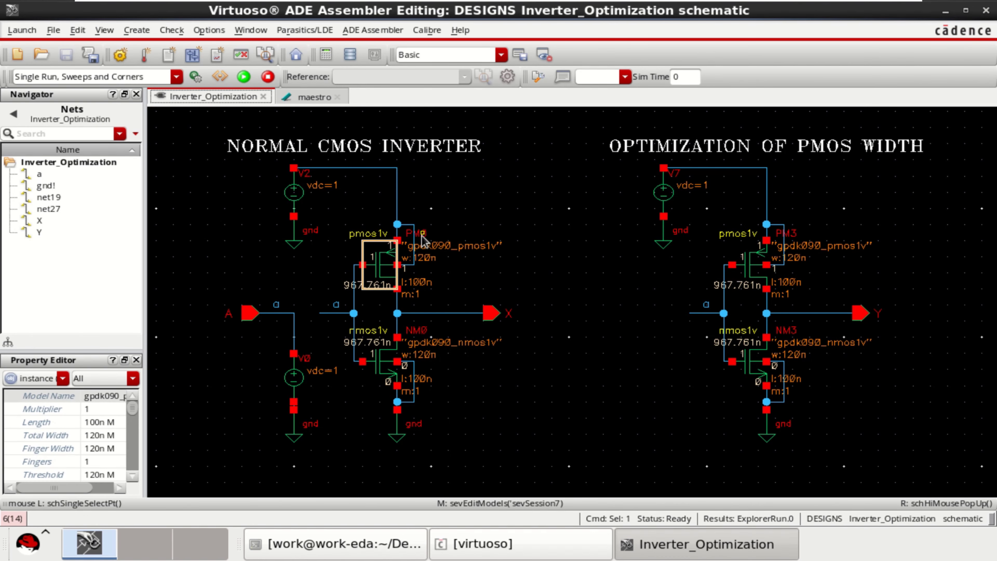
click(302, 98)
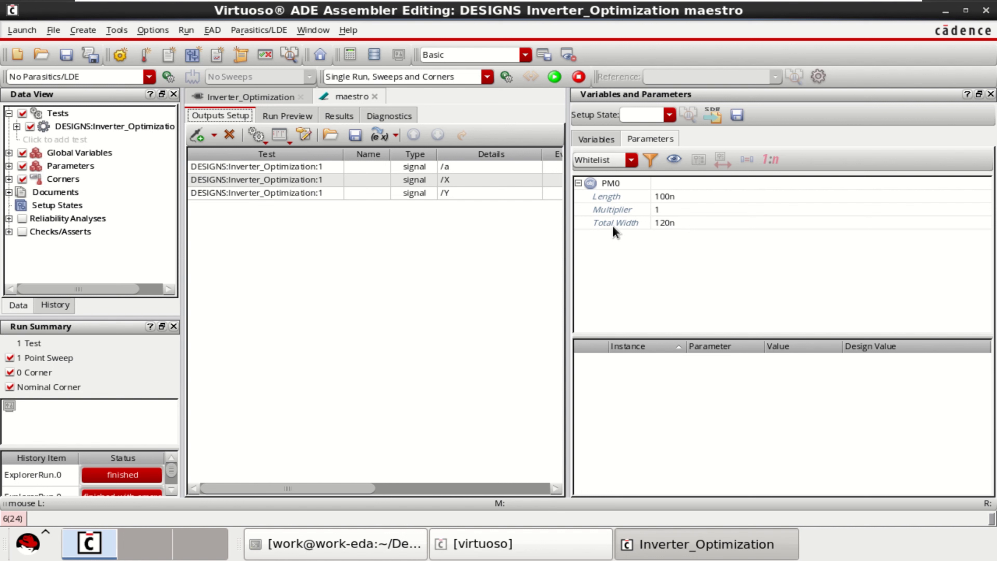
click(626, 224)
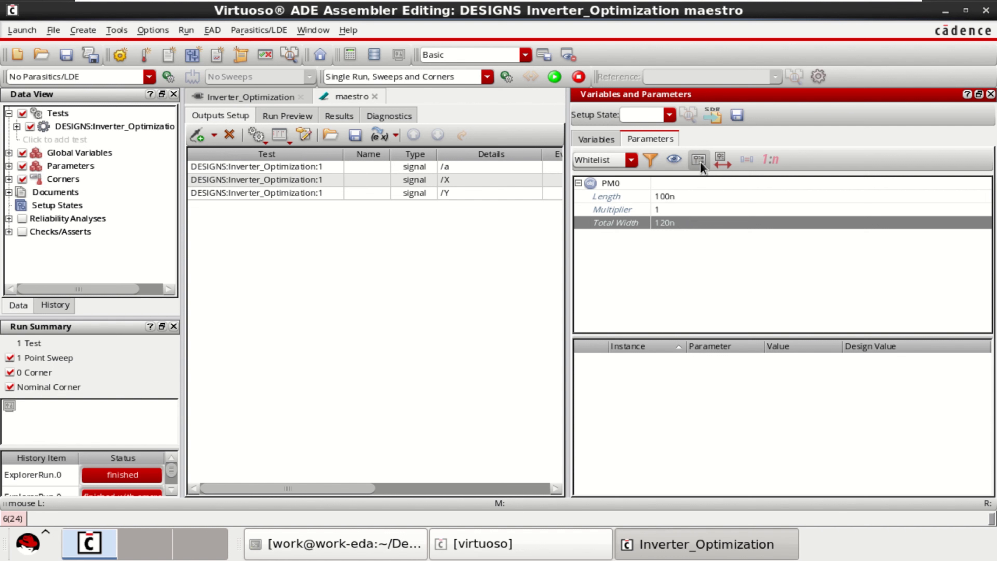
right_click(638, 223)
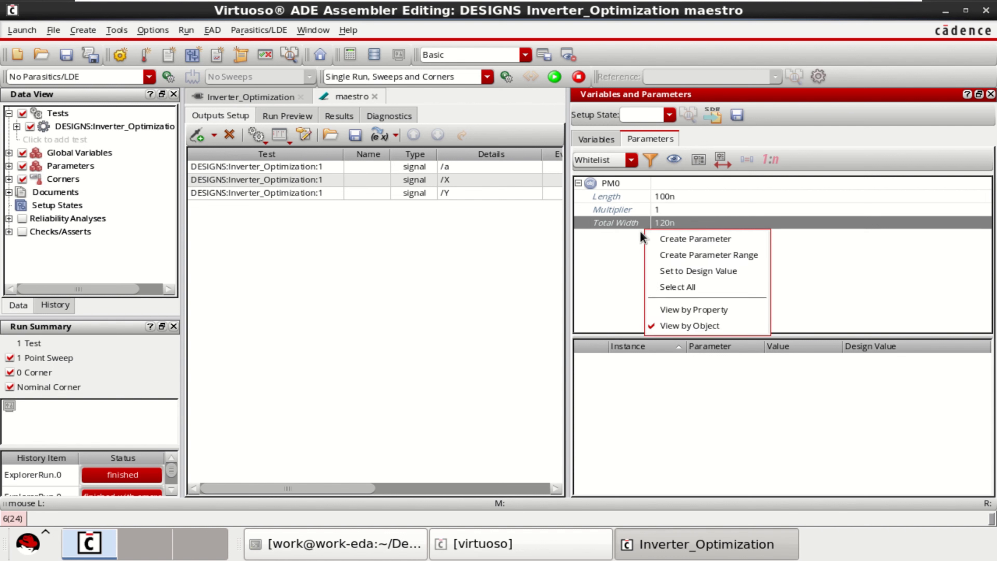
click(709, 241)
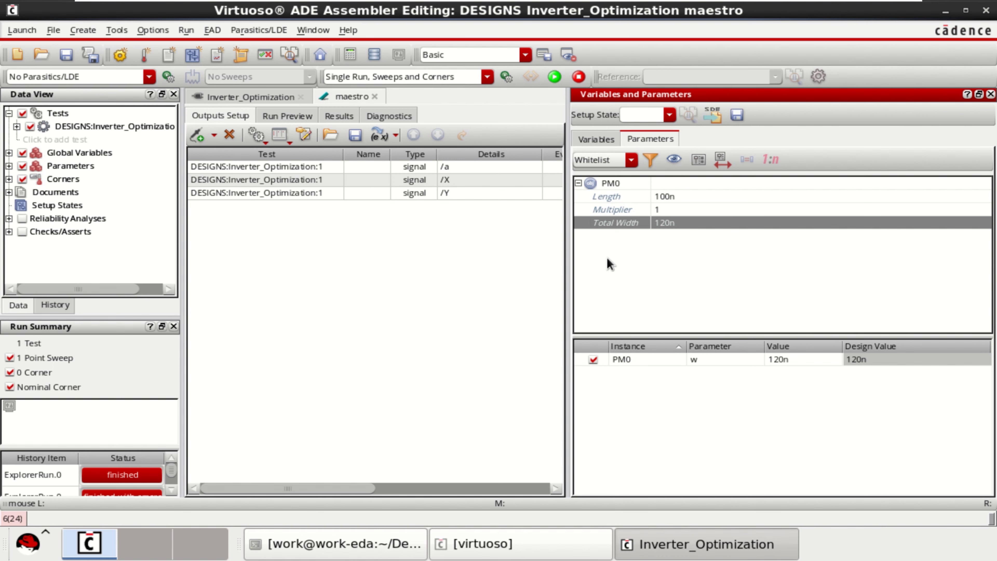
Select PMOS PM3 in the optimization circuit and pick its Total Width (120n) row in the parameters list.
click(246, 98)
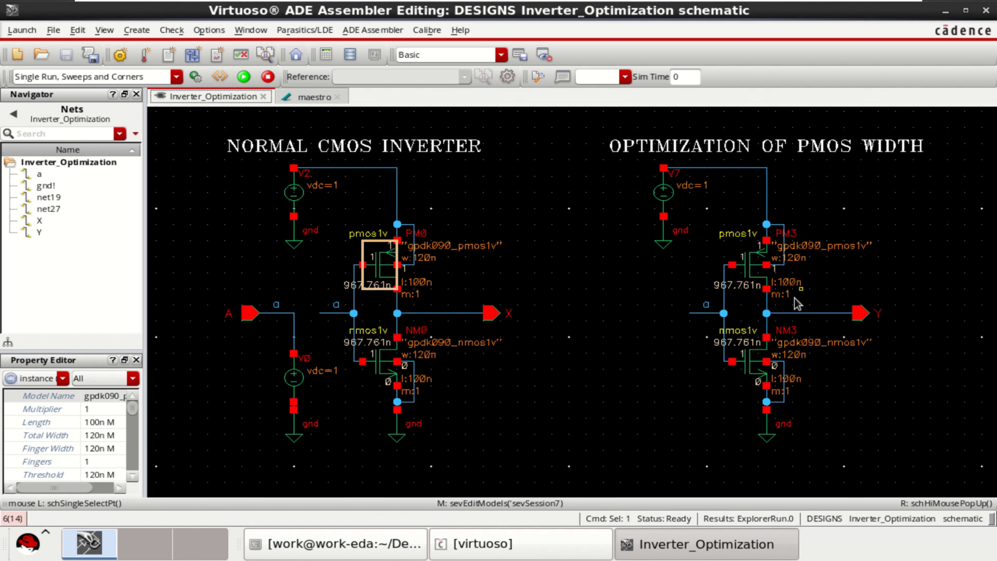
click(754, 270)
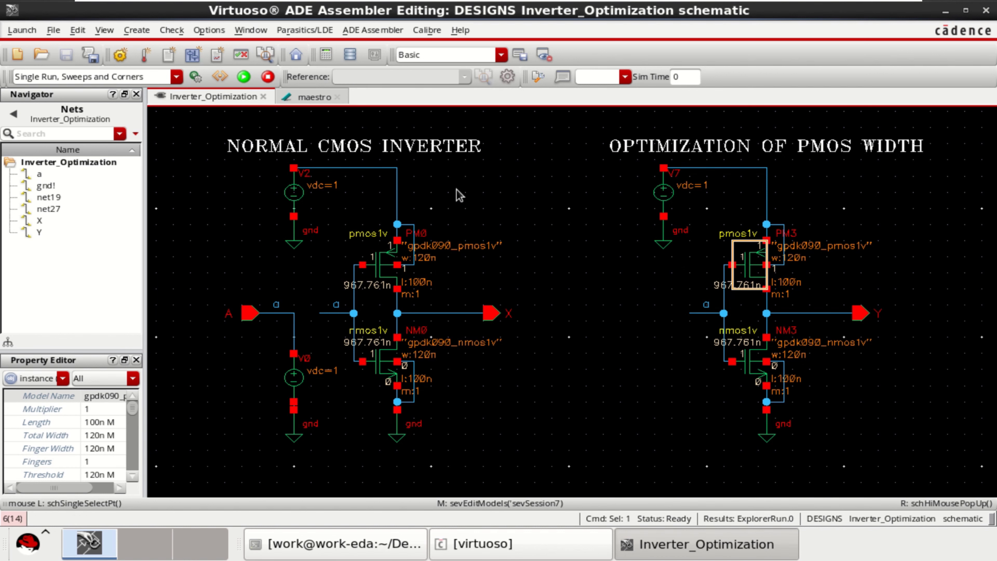
click(312, 97)
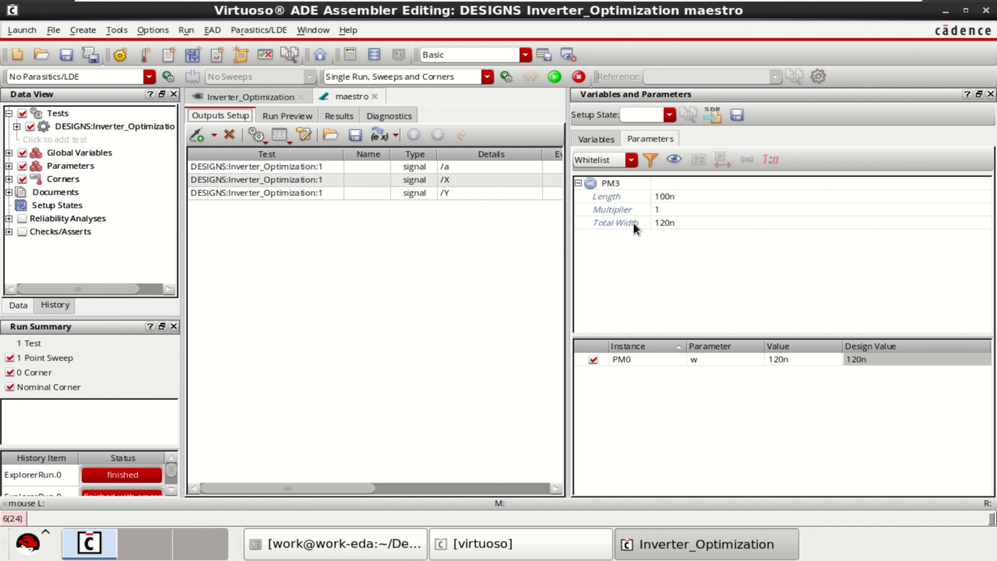
click(647, 224)
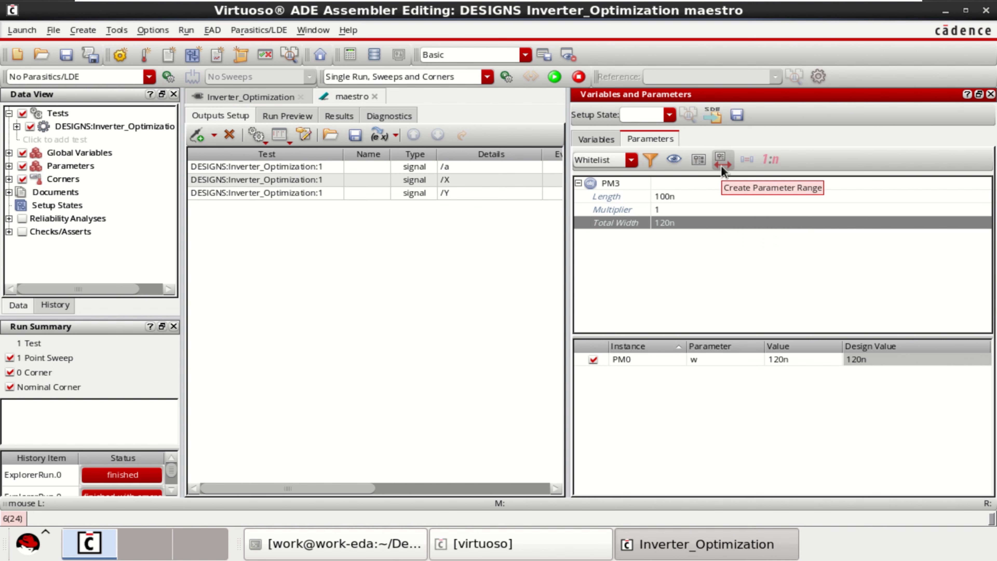
Open Create Parameter Range for PM3's Total Width.
right_click(666, 228)
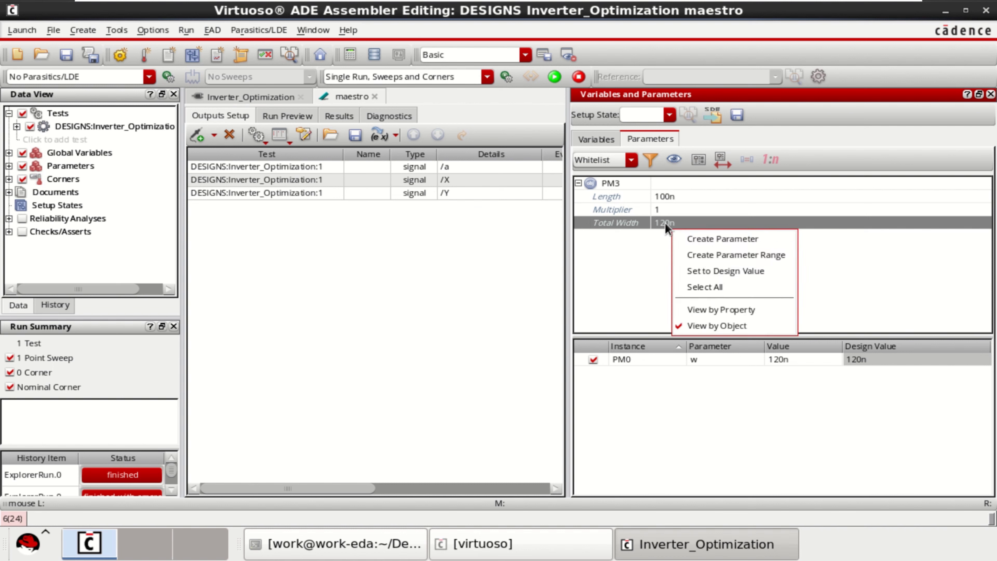
click(621, 255)
right_click(633, 229)
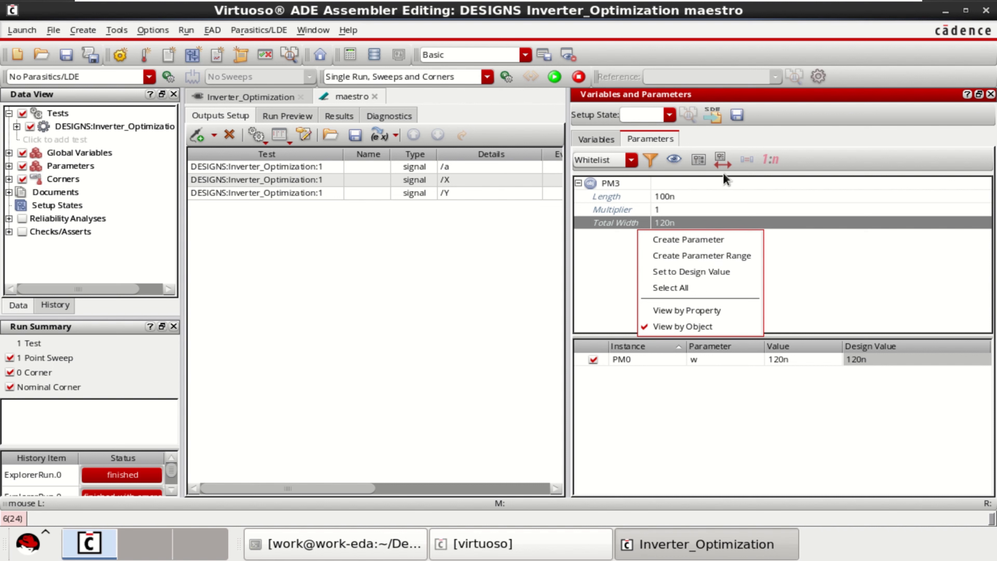
click(726, 255)
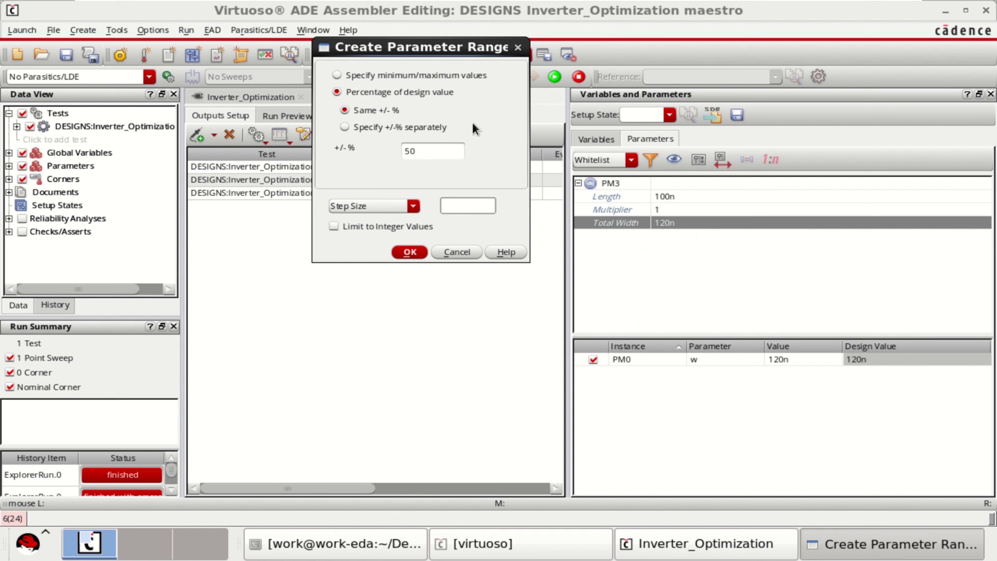
drag(423, 46, 425, 81)
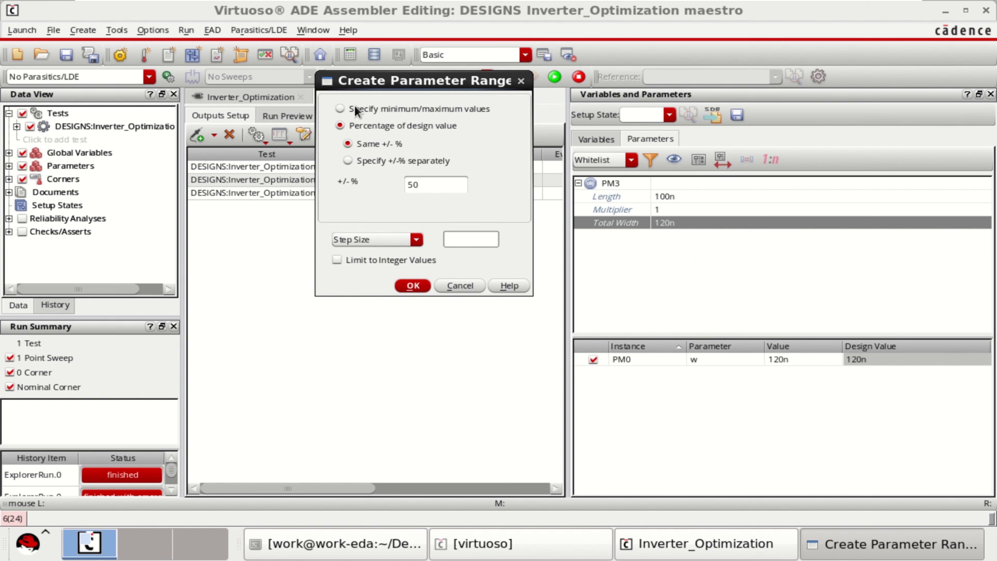
Define the range by min/max as 120n to 500n with a 30n step, and confirm.
click(340, 109)
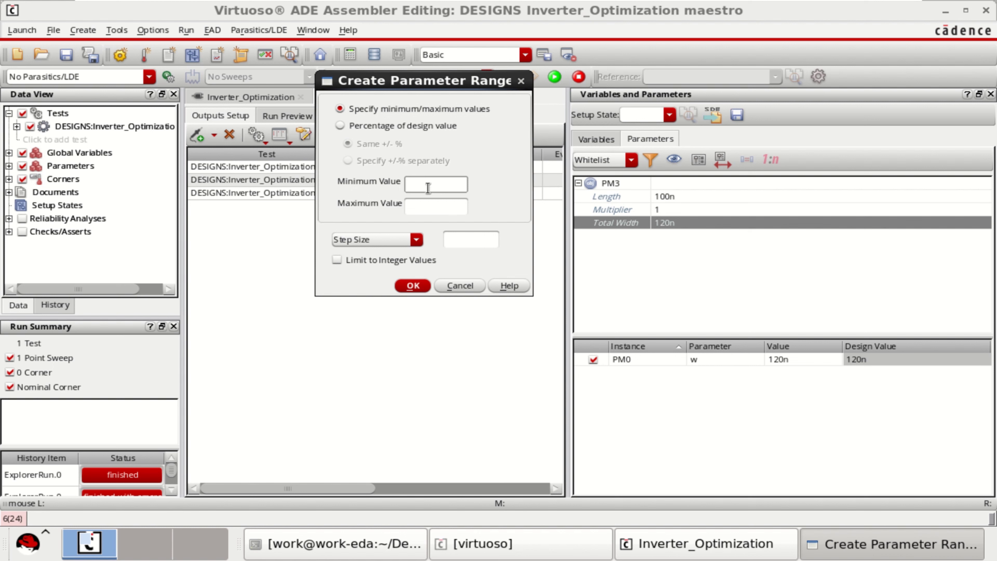
text(120n)
click(434, 204)
text(5)
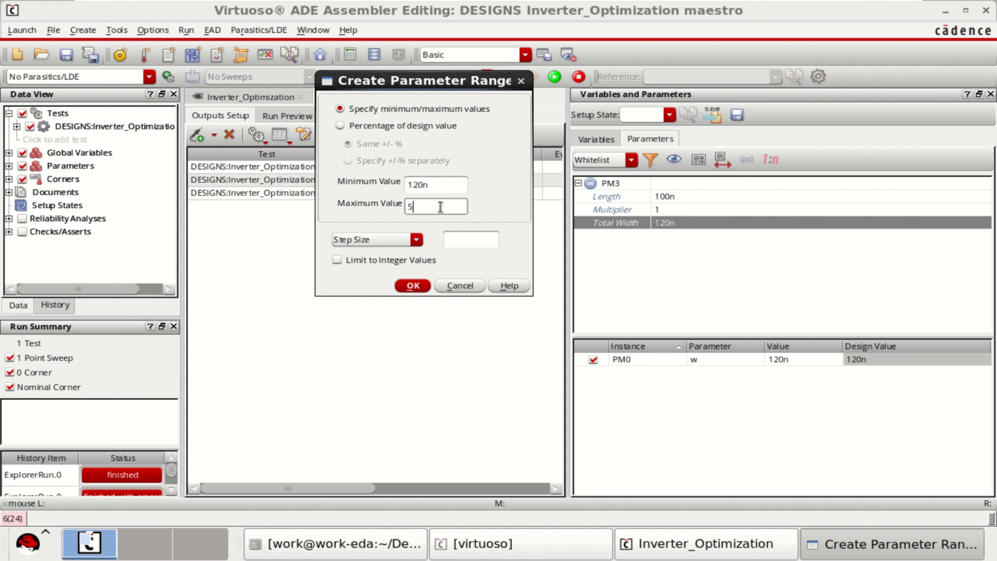
text(00n)
click(460, 241)
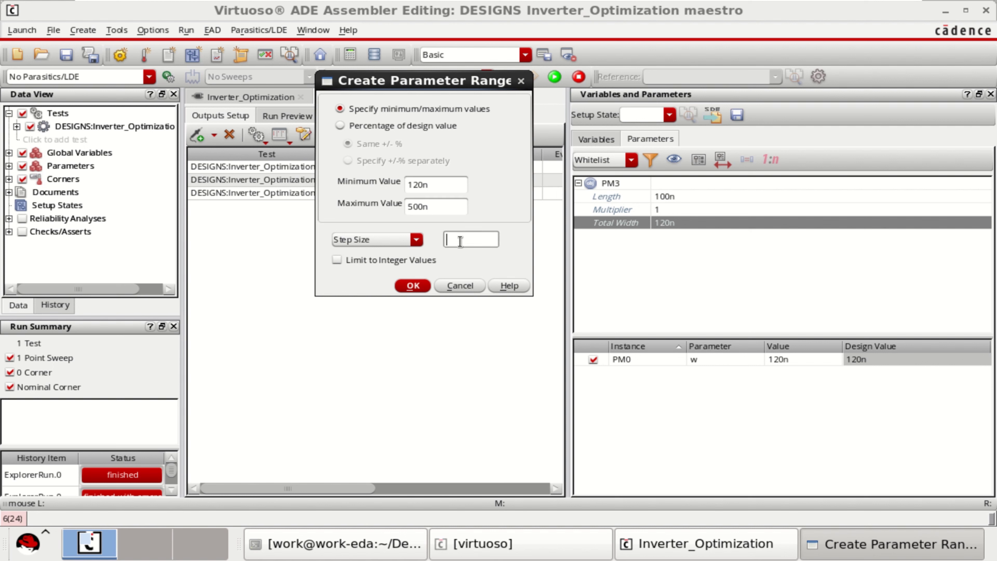
text(30n)
click(412, 286)
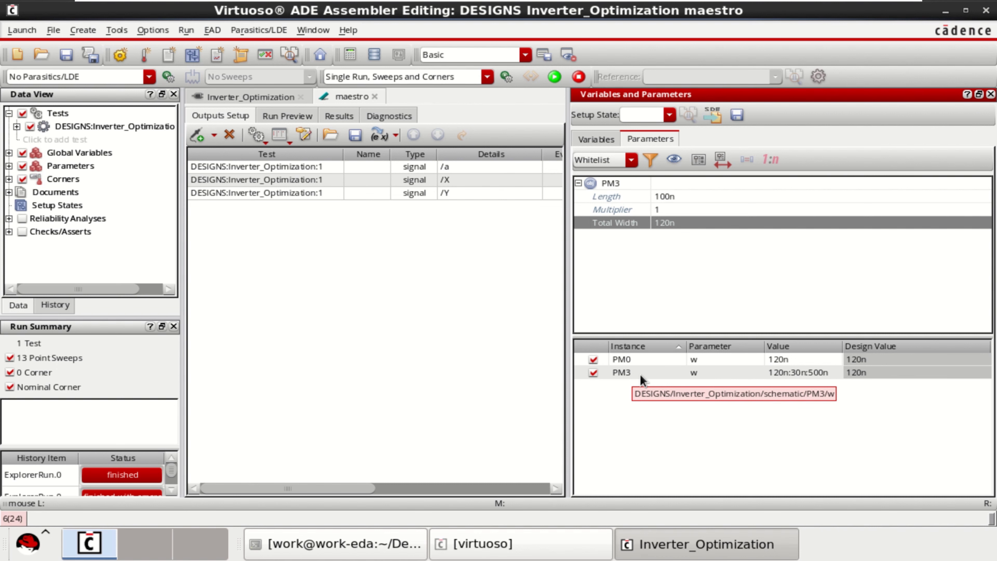
Run the PM3 width sweep as Interactive.0, widening the Results table and Data View to follow progress.
mouse_move(570, 290)
mouse_down()
mouse_move(552, 289)
mouse_move(583, 289)
mouse_up()
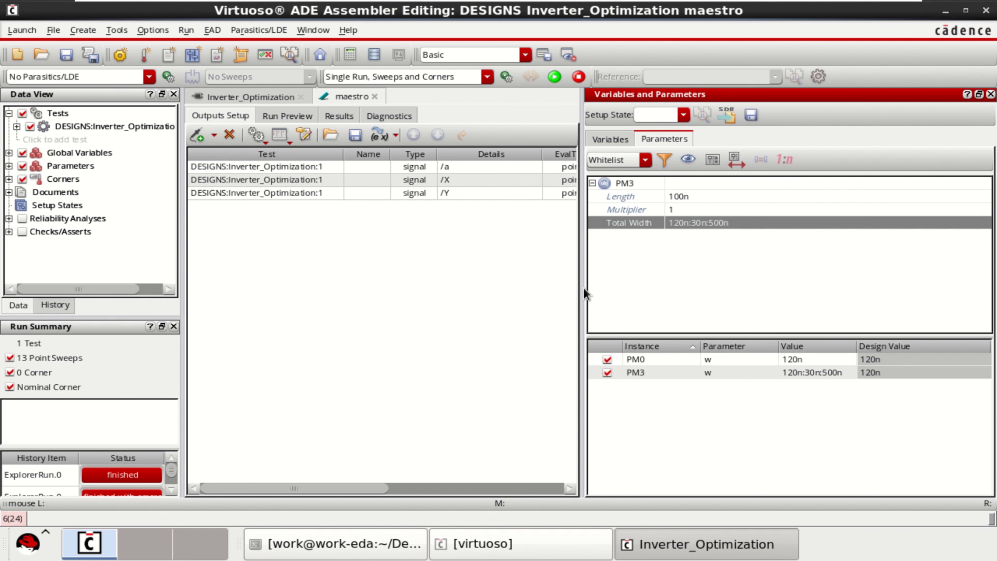
click(553, 78)
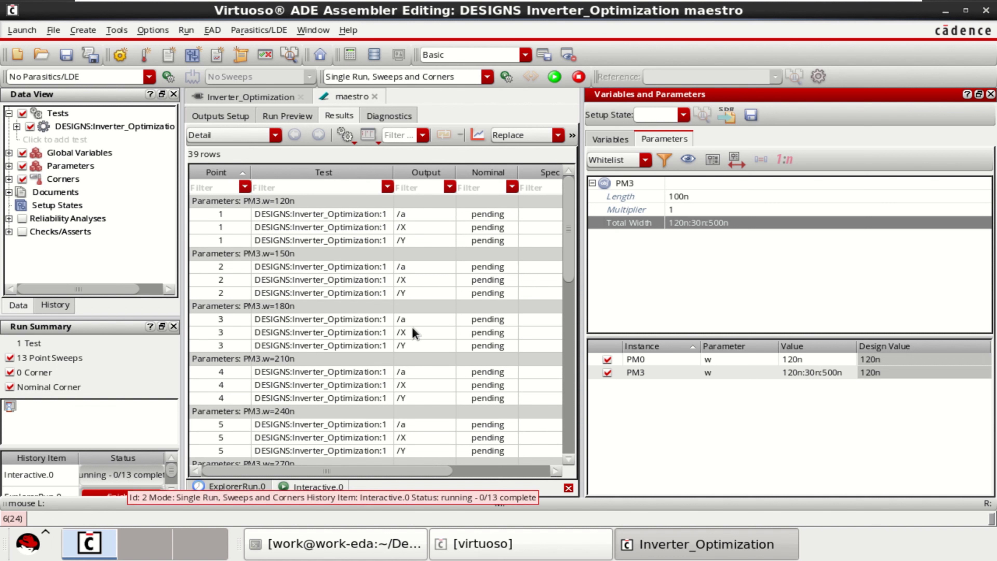
drag(583, 236, 673, 234)
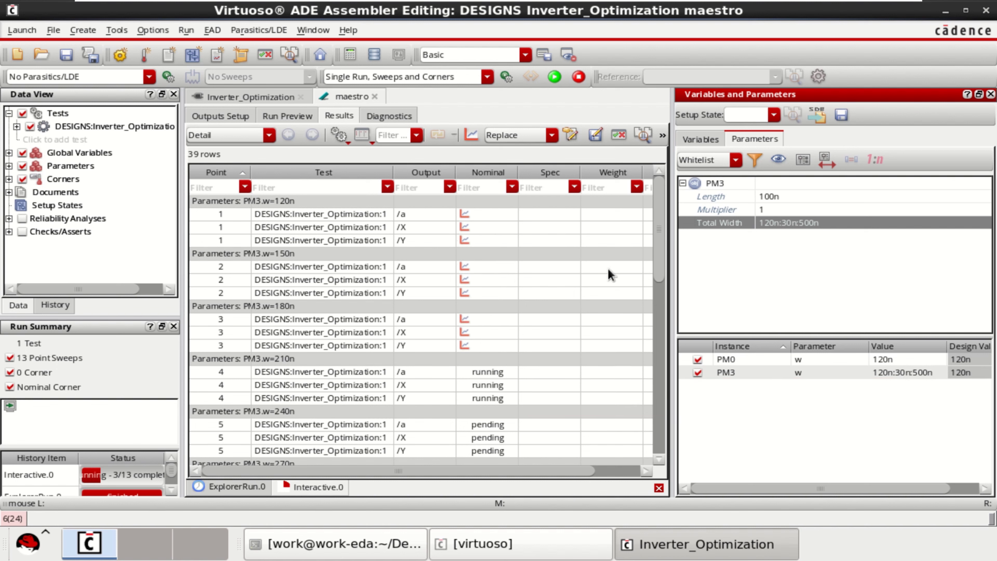
drag(658, 245, 658, 440)
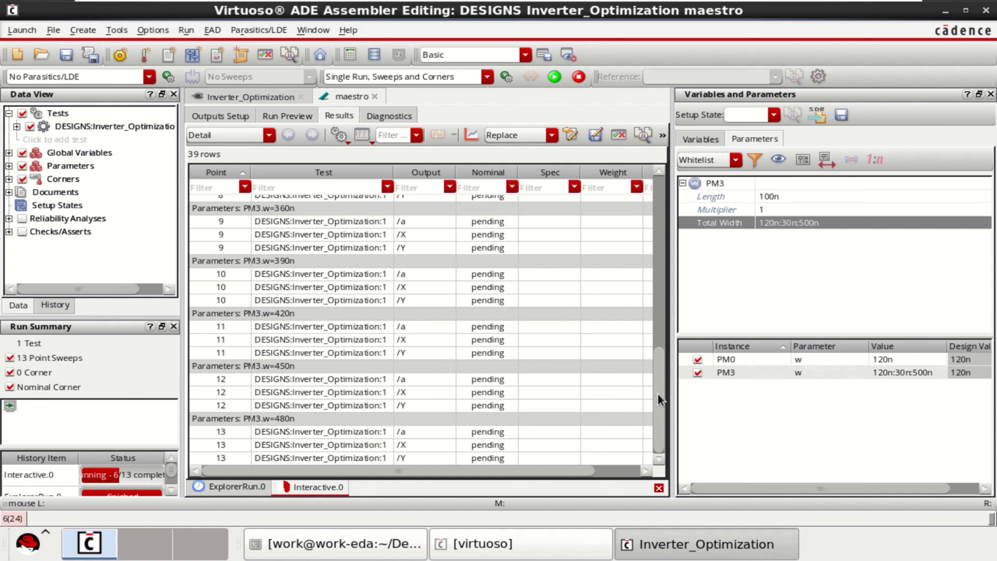
drag(661, 398, 687, 222)
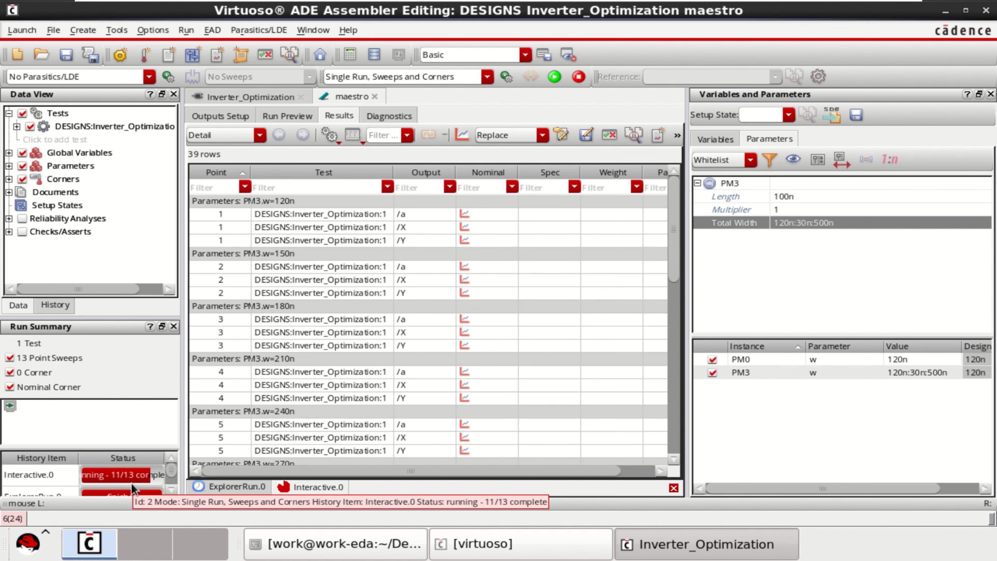
drag(185, 435, 199, 429)
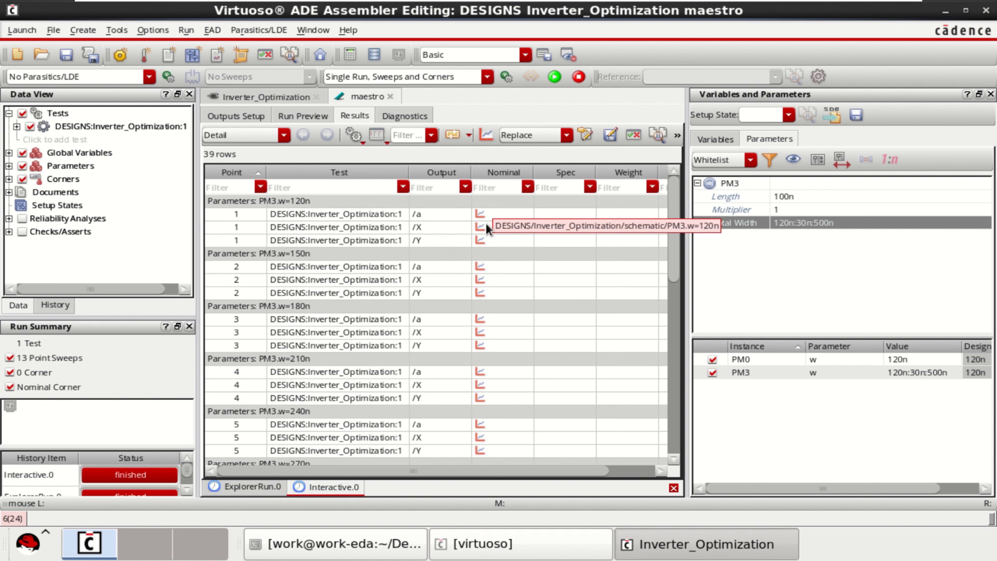
Plot all waveforms for every sweep point and undock the graph into its own ViVA window.
mouse_move(674, 222)
mouse_down()
mouse_move(691, 409)
mouse_move(679, 215)
mouse_up()
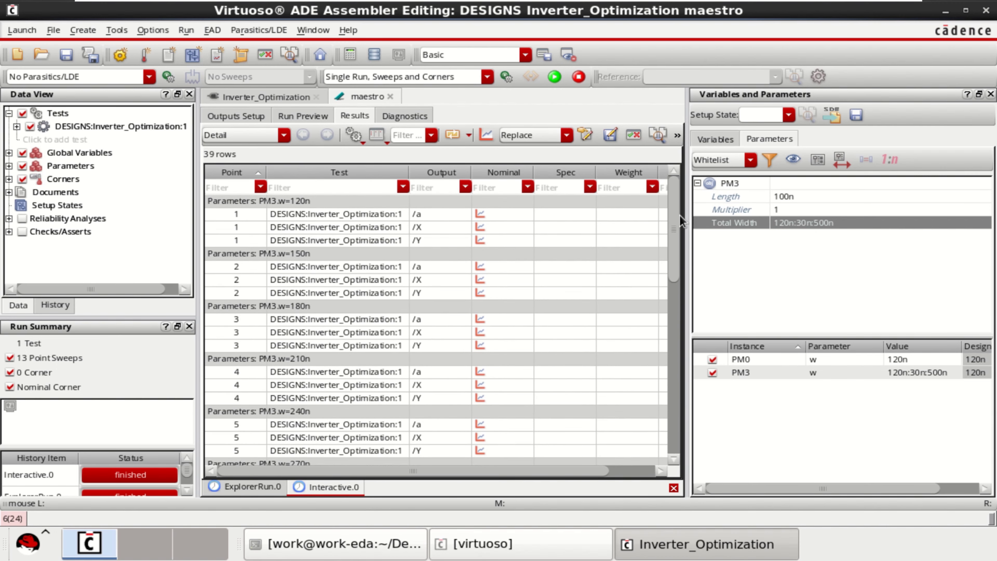
click(484, 136)
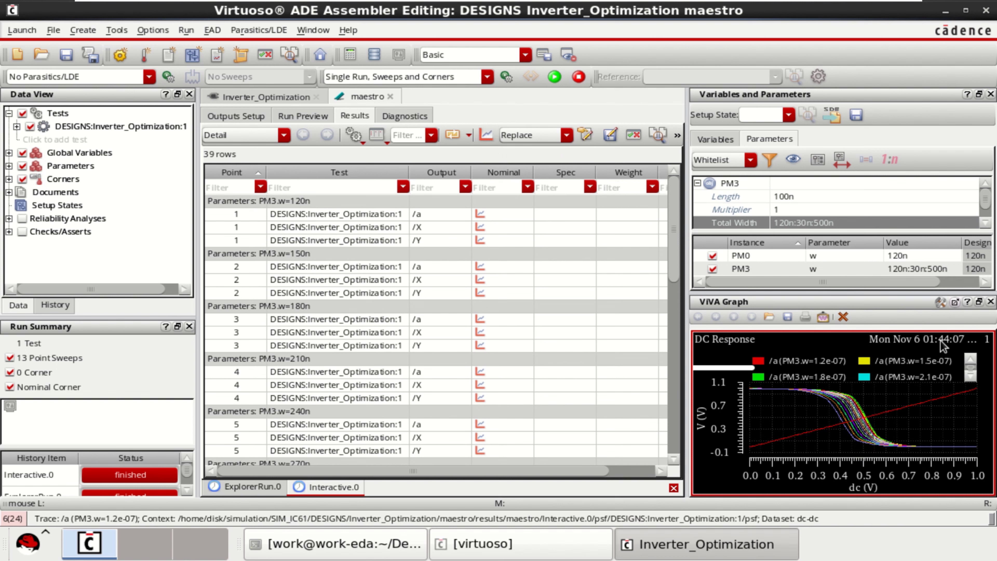
click(955, 302)
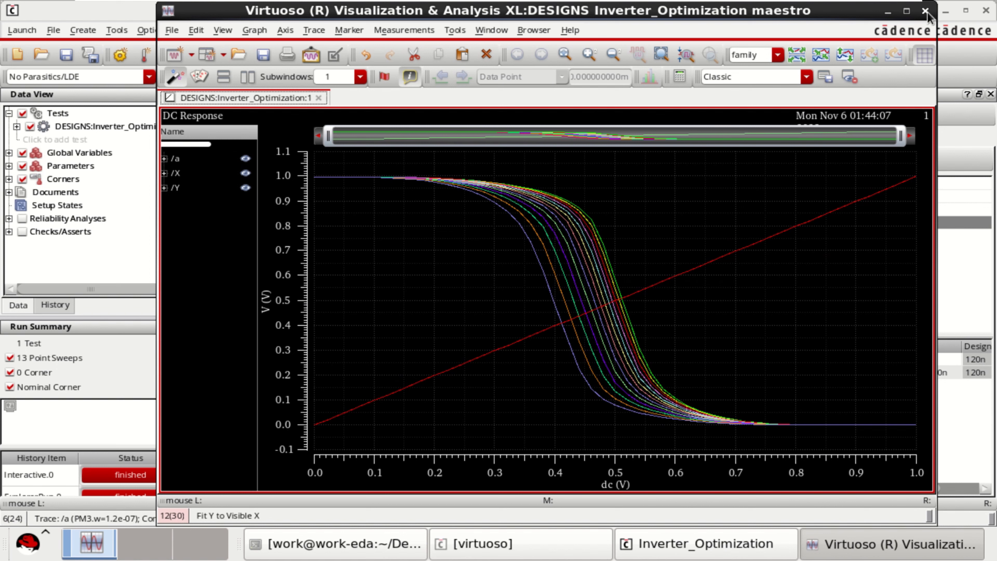
Maximize the ViVA graph window and highlight the /X curve family, briefly checking the inverter schematic.
click(907, 12)
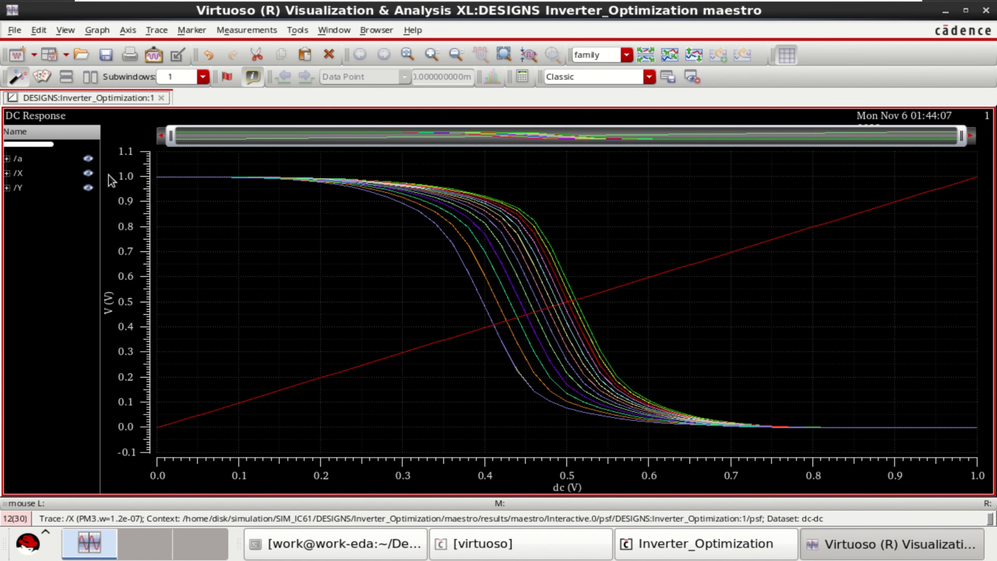
click(21, 175)
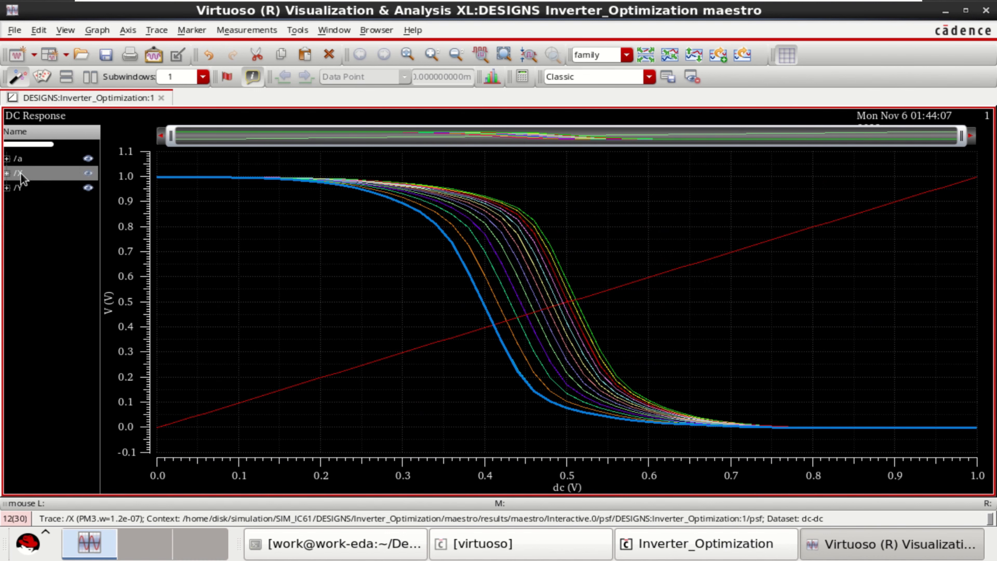
click(693, 548)
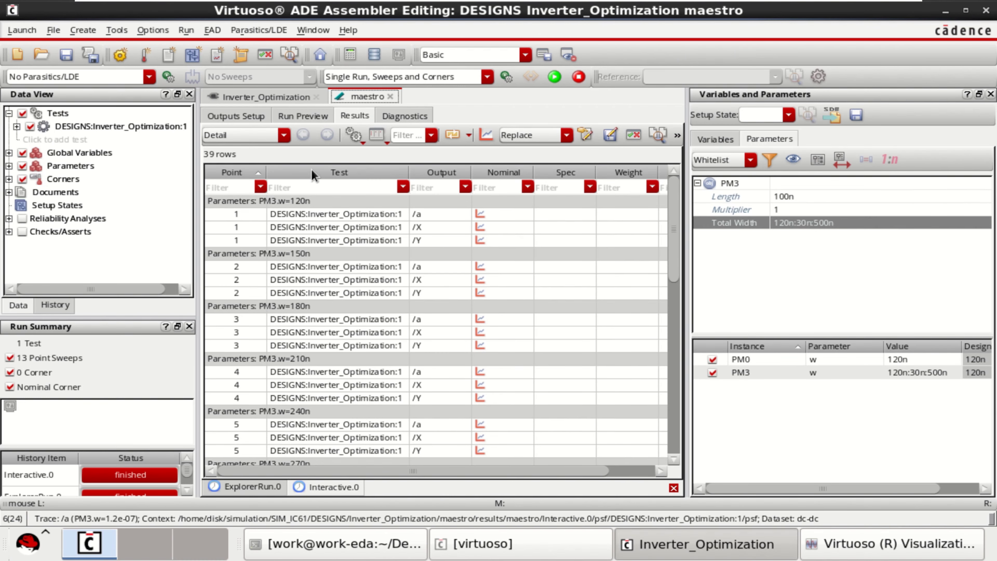
click(252, 96)
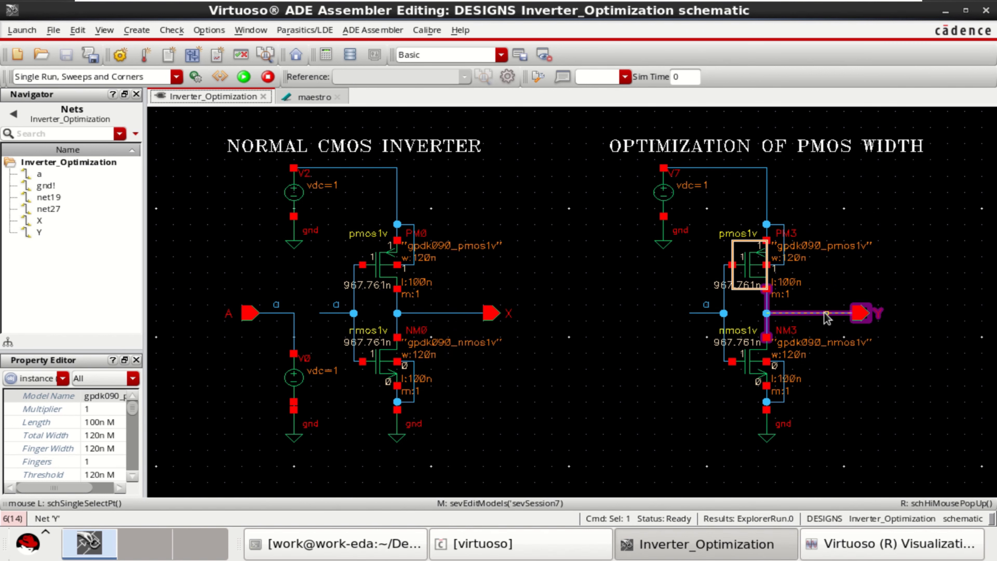
click(889, 545)
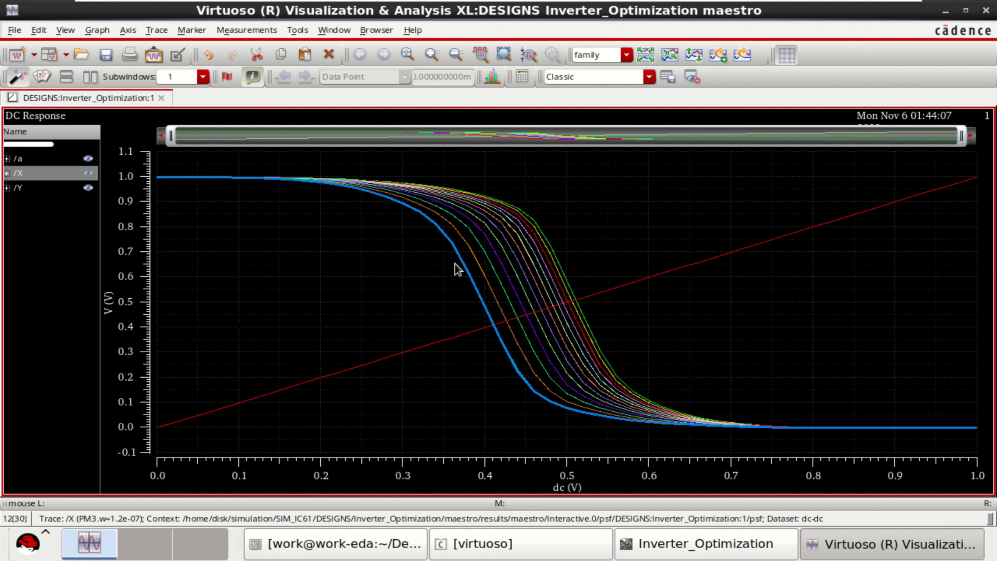
Highlight the /Y family, split all strips, then combine all analog traces into one overlaid plot.
click(17, 188)
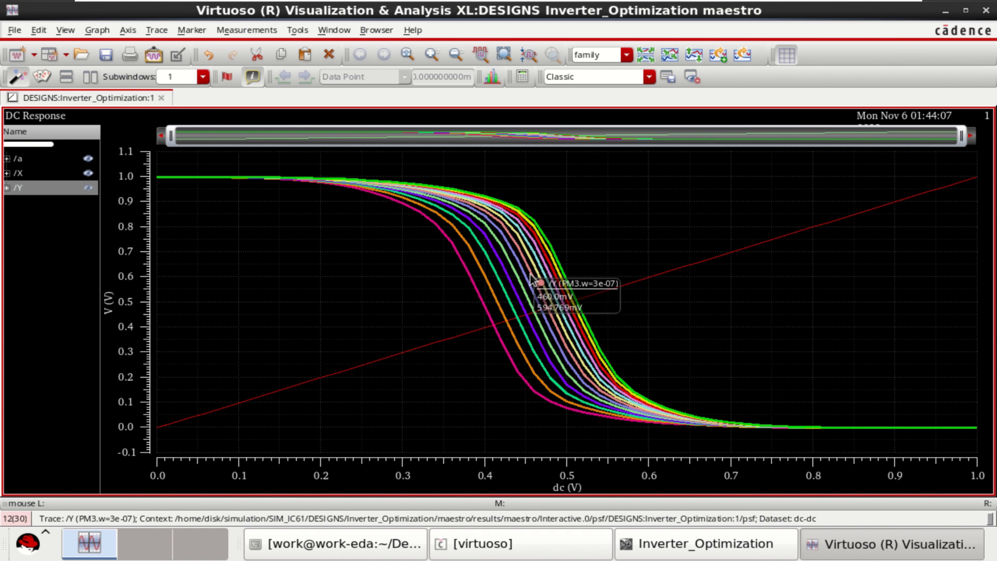
key(s)
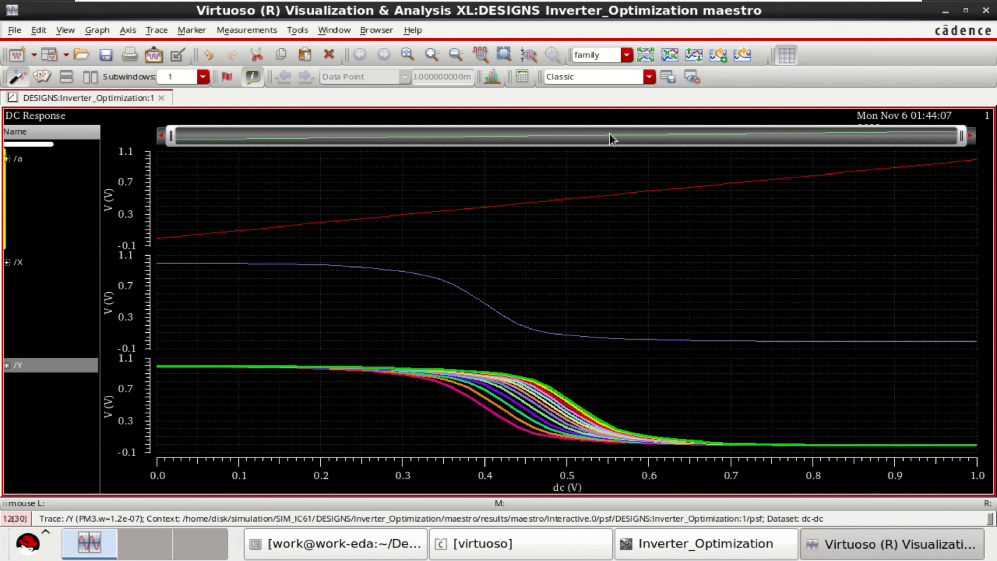
click(664, 51)
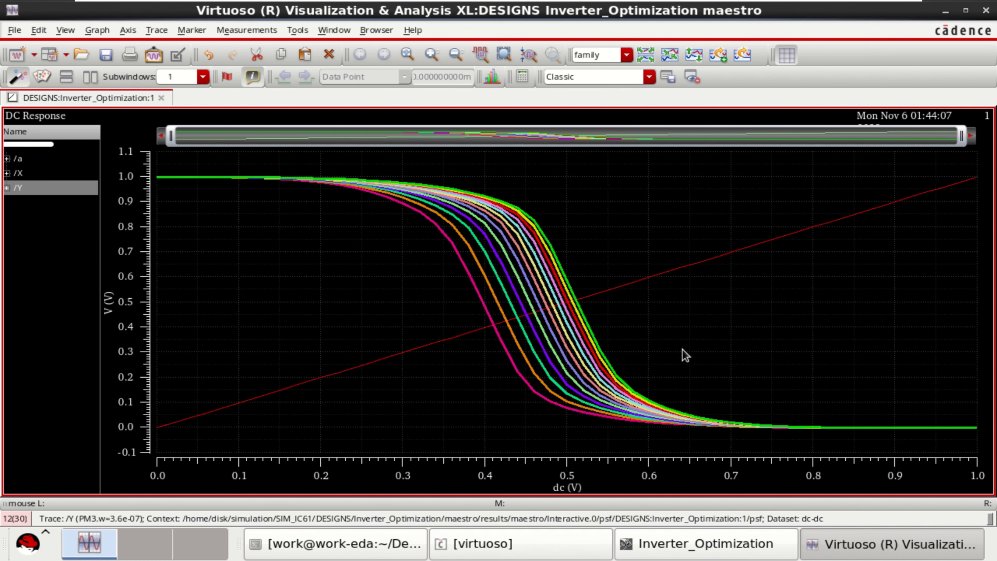
mouse_move(592, 416)
mouse_move(564, 310)
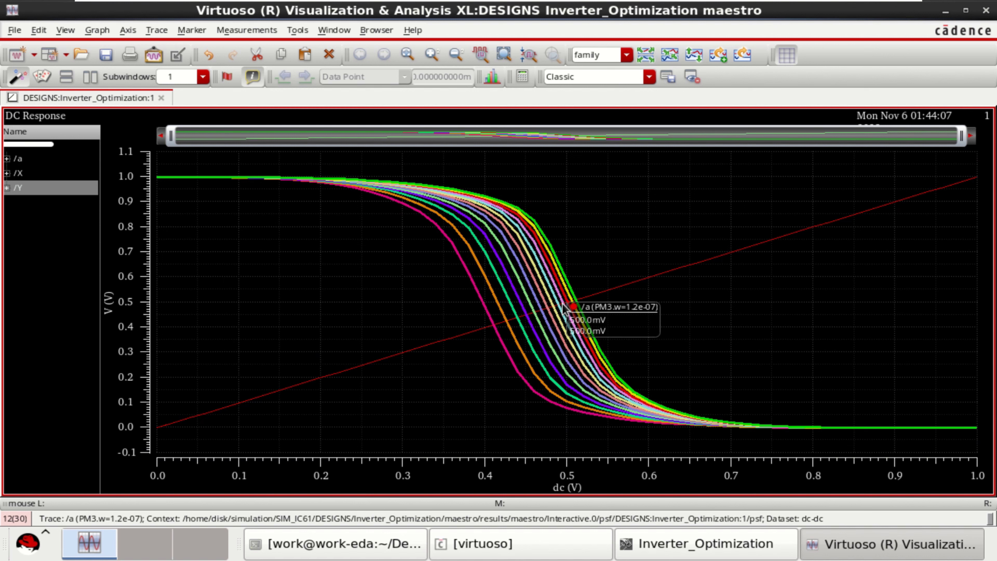
Place marker M1 at the 0.5 V crossing, expand /Y into width traces, and move the label clear.
key(m)
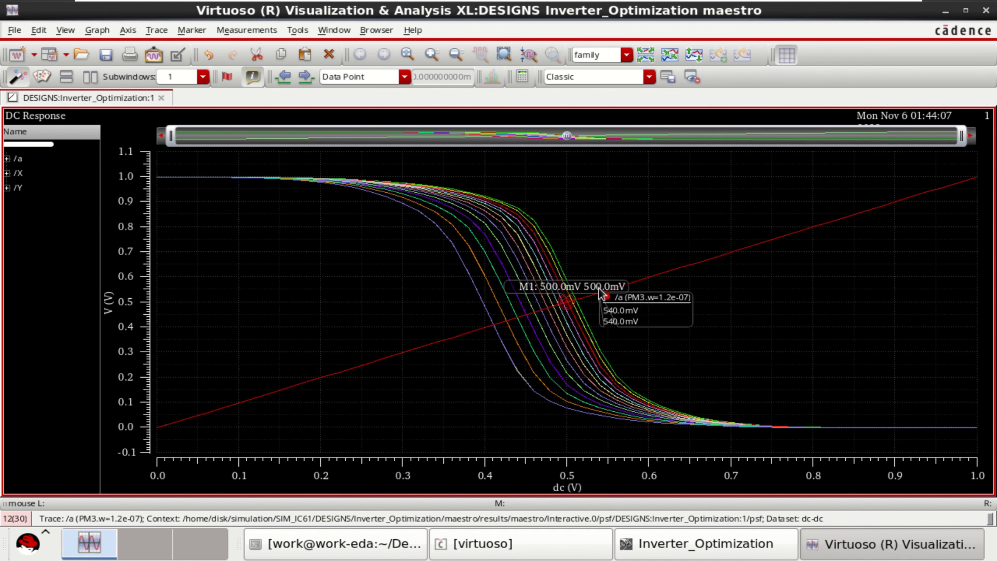
drag(597, 283, 632, 214)
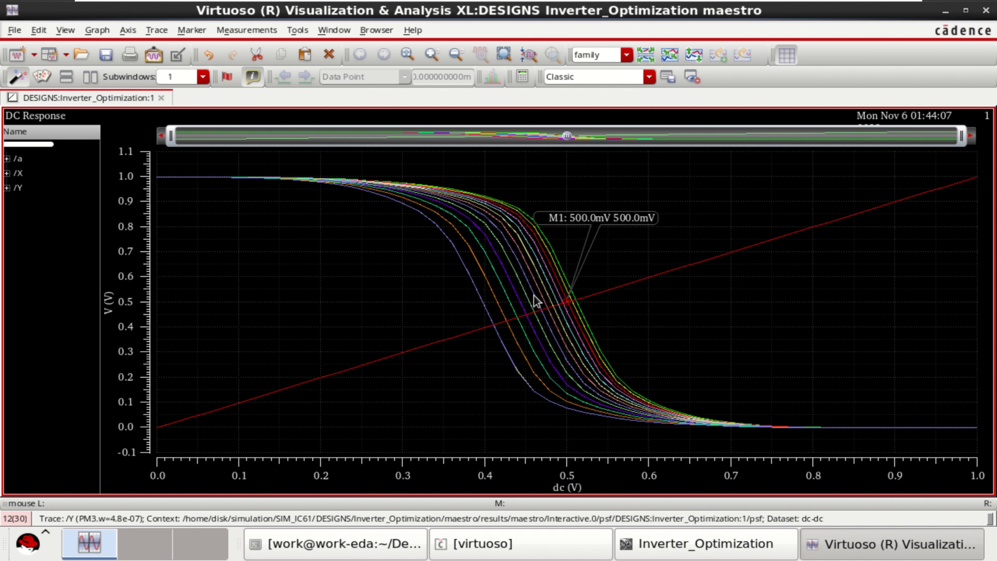
click(7, 188)
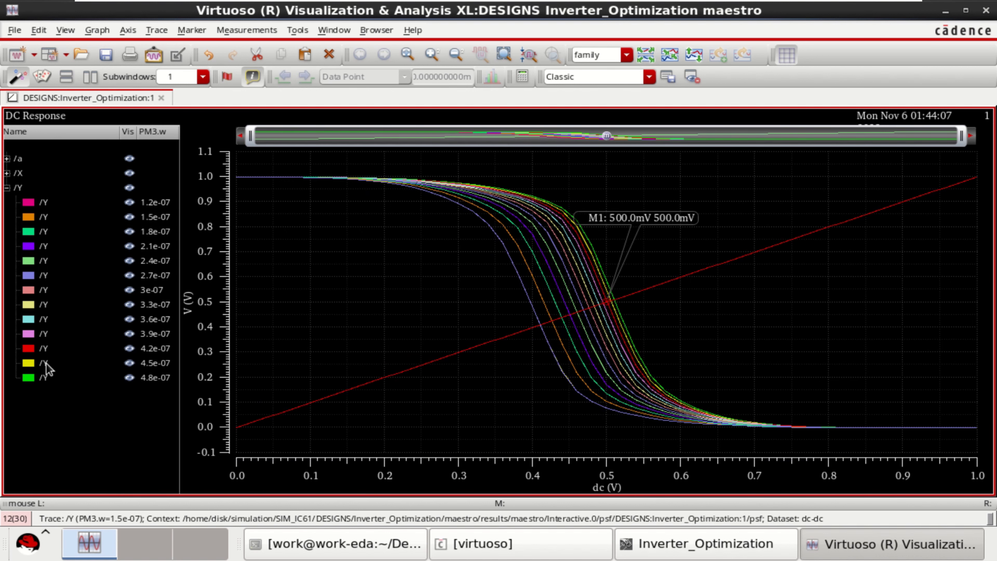
click(31, 349)
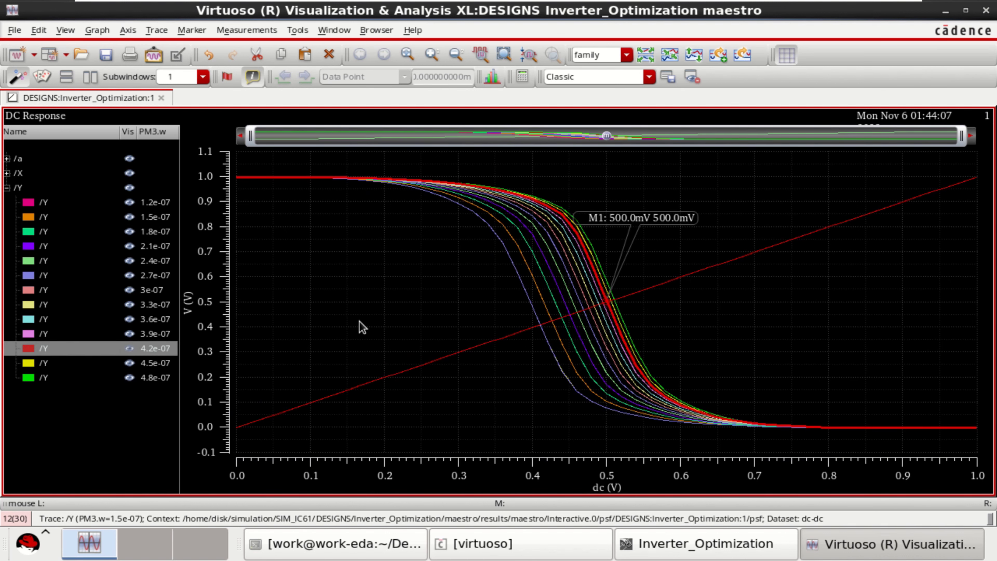
mouse_move(622, 319)
mouse_move(645, 222)
mouse_down()
mouse_move(662, 278)
mouse_move(672, 214)
mouse_up()
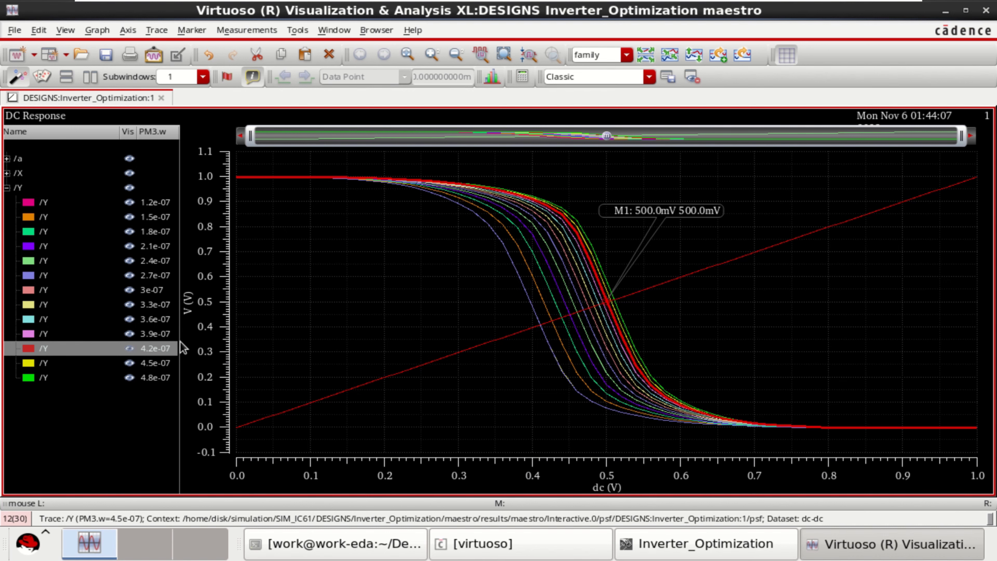
Widen the trace list and select the /Y traces for PM3 widths 1.2e-07 through 4.2e-07.
drag(181, 342, 191, 343)
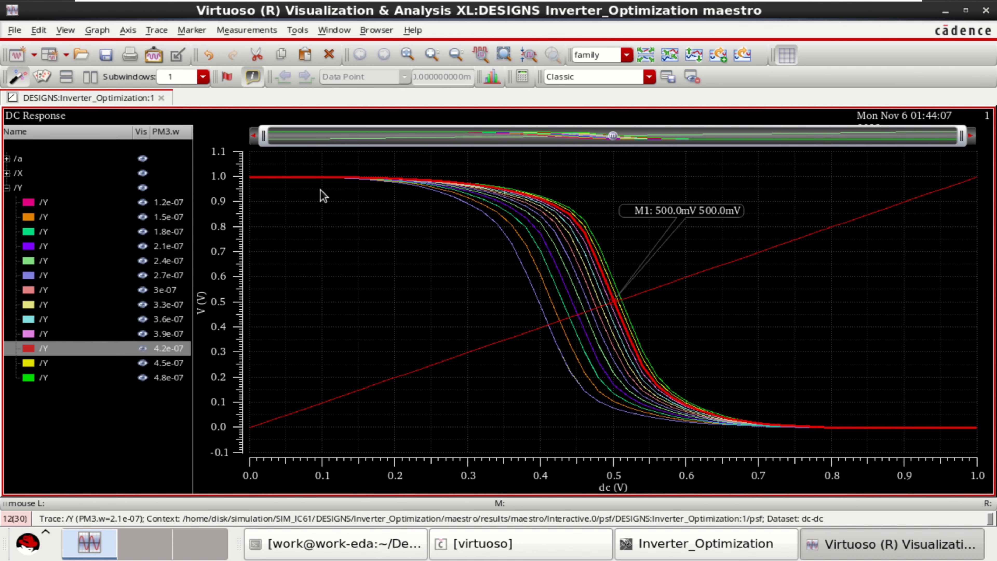
mouse_move(305, 177)
click(43, 218)
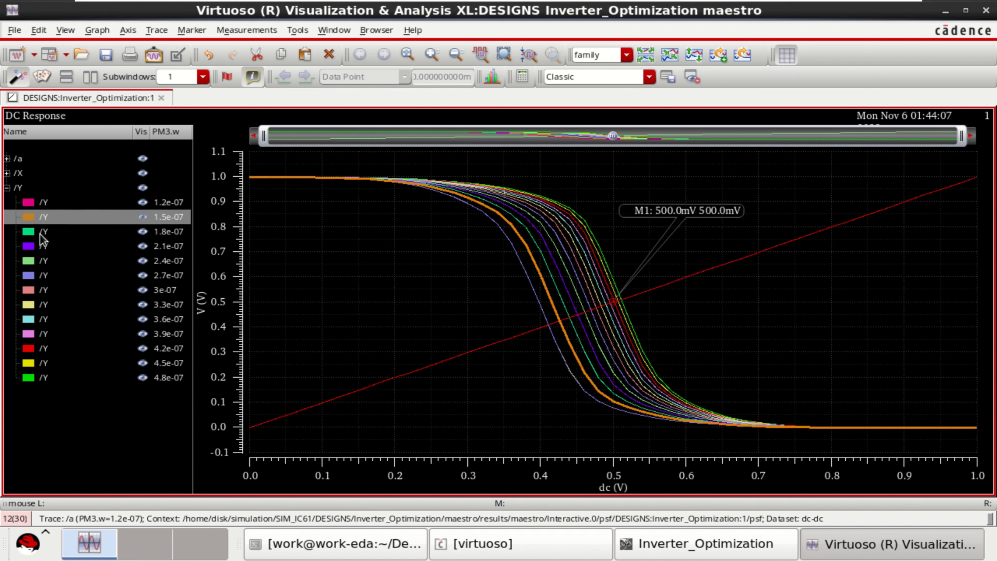
click(38, 201)
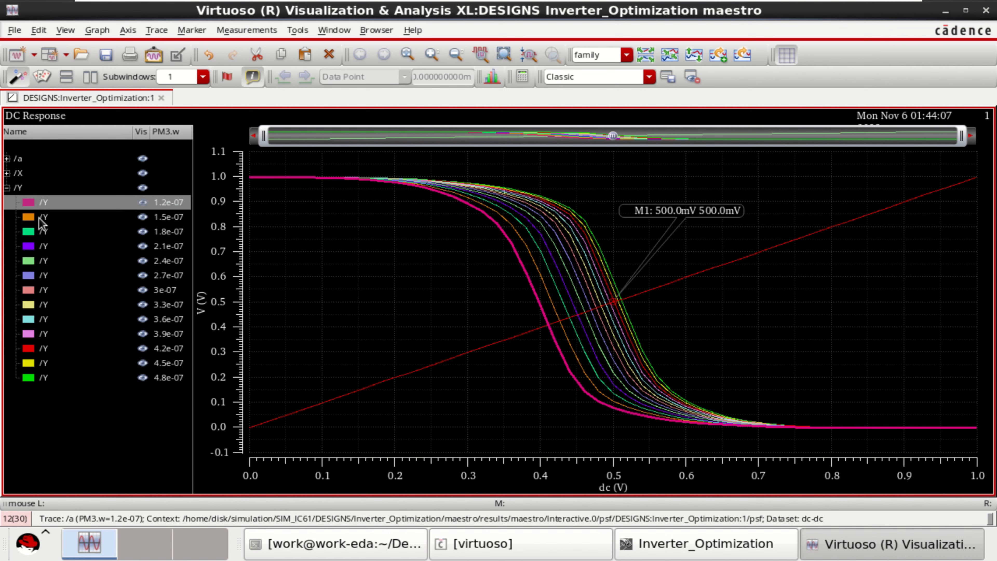
shift+click(39, 217)
shift+click(40, 232)
shift+click(40, 246)
shift+click(39, 261)
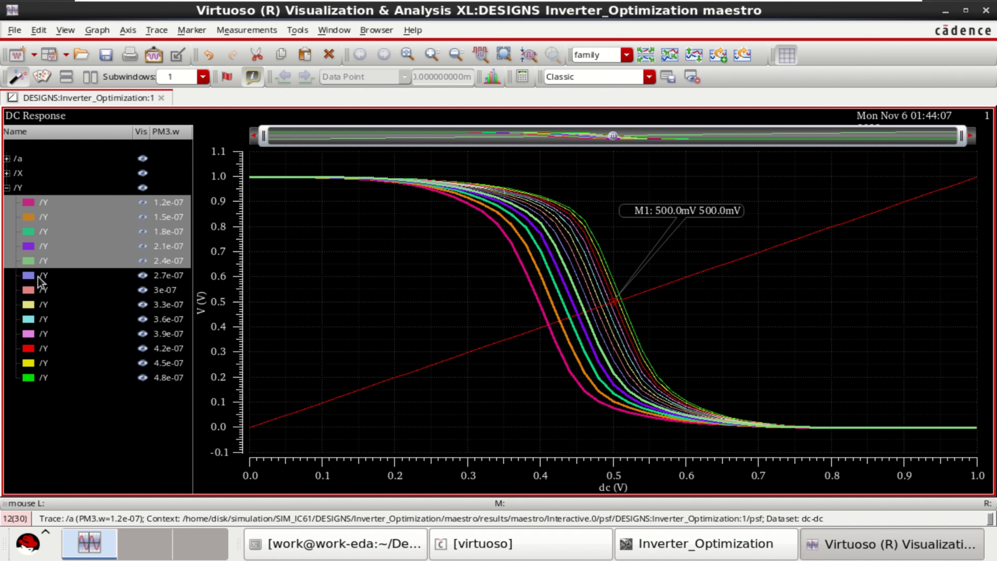
shift+click(39, 275)
shift+click(38, 290)
shift+click(38, 305)
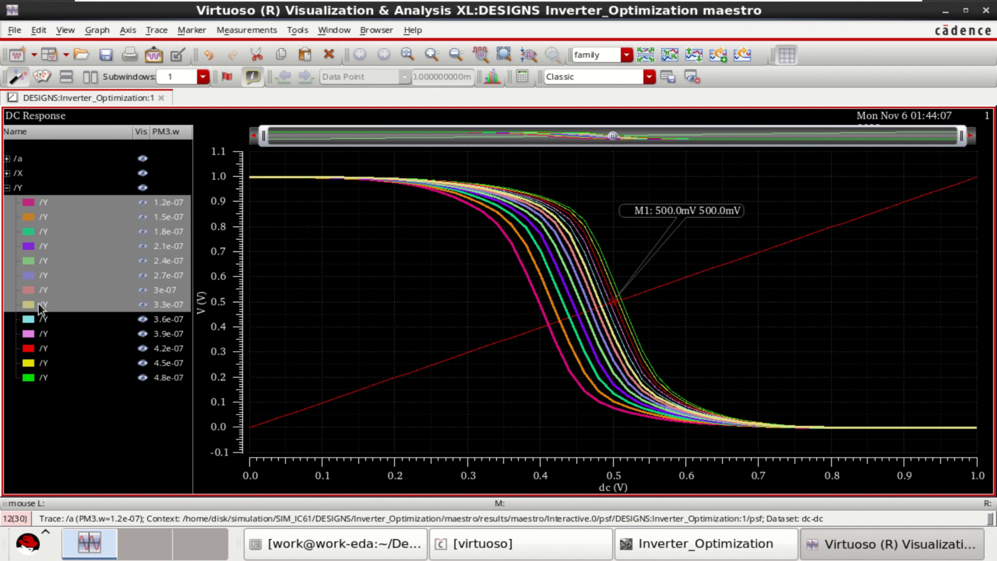
shift+click(42, 320)
shift+click(38, 335)
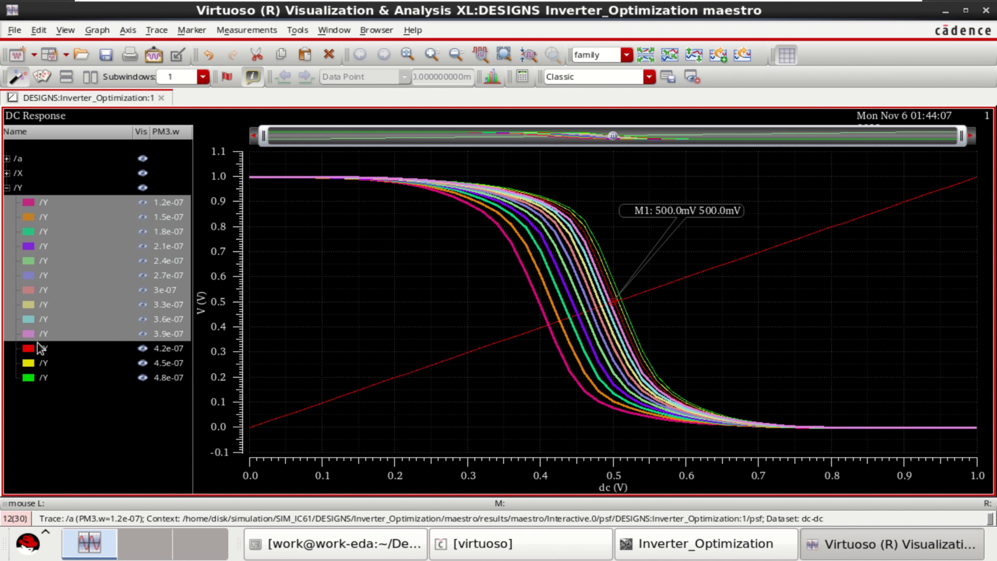